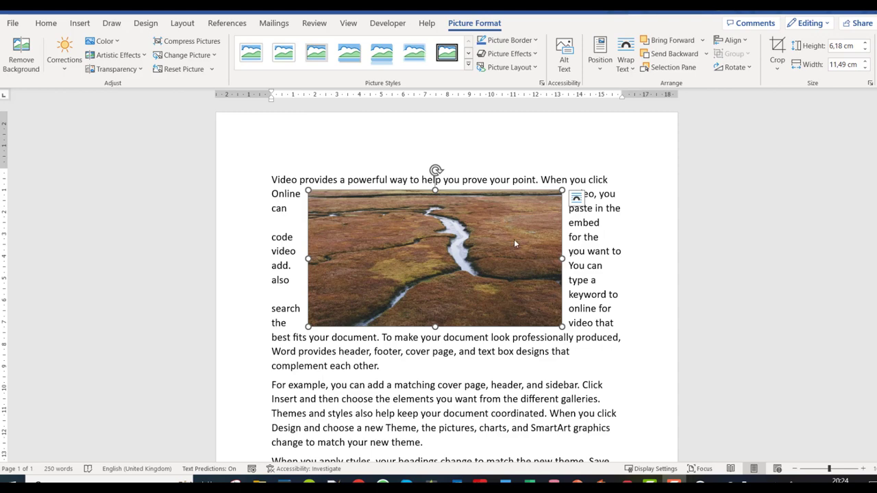
- Select the river picture and examine its artistic effects, transparency and color options
left_click(514, 244)
left_click(495, 355)
left_click(488, 269)
left_click(448, 52)
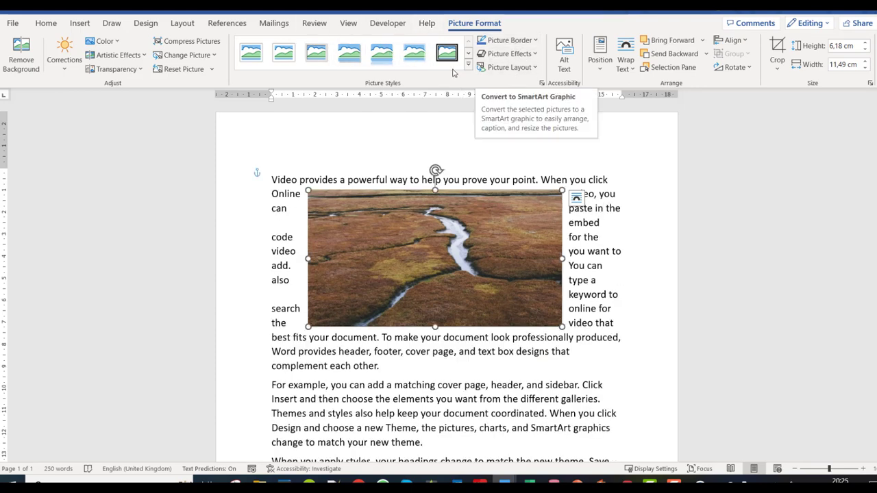
left_click(142, 57)
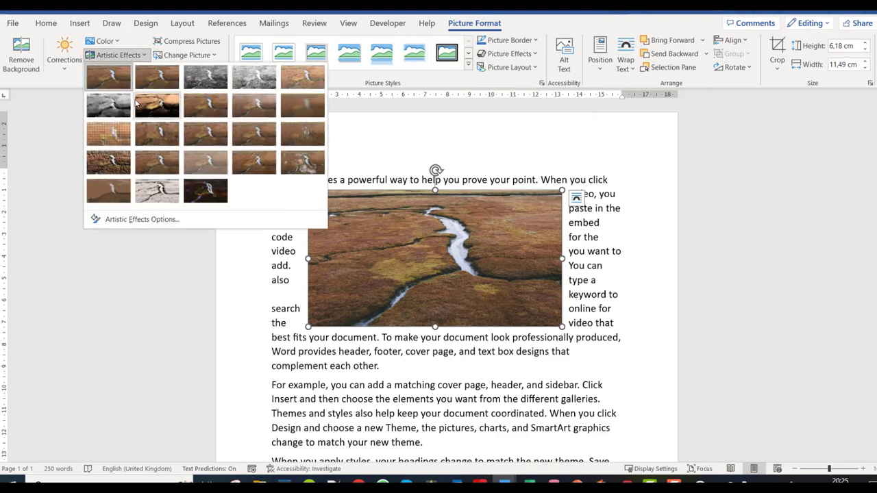
left_click(65, 157)
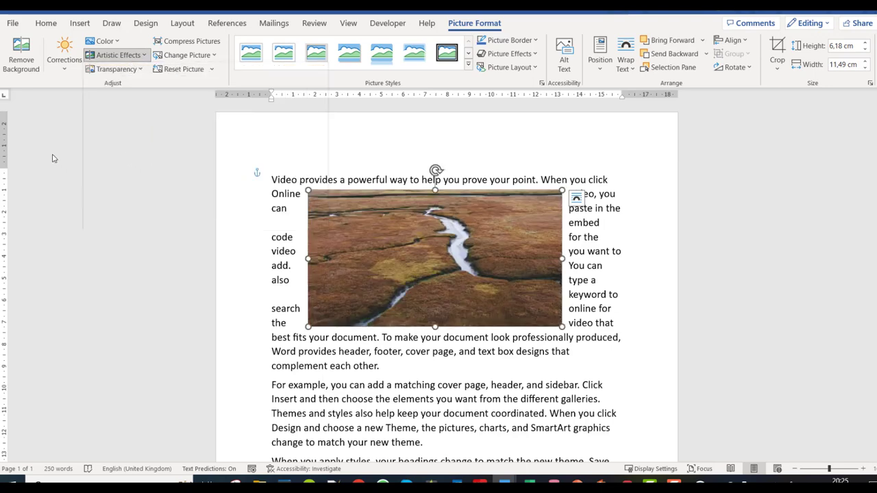
left_click(141, 68)
left_click(116, 43)
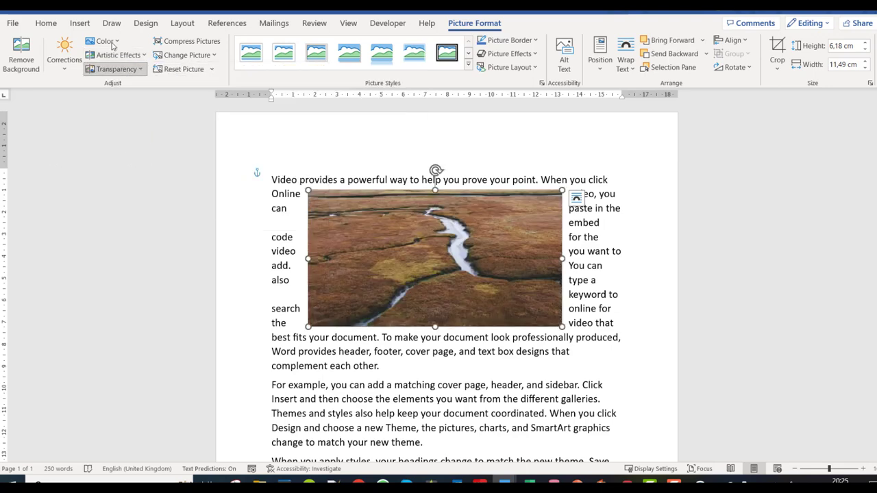
left_click(116, 42)
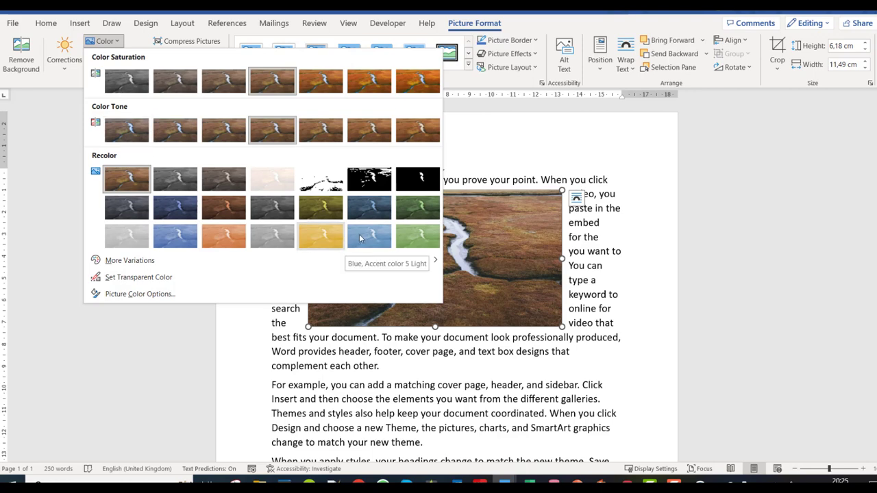
left_click(47, 144)
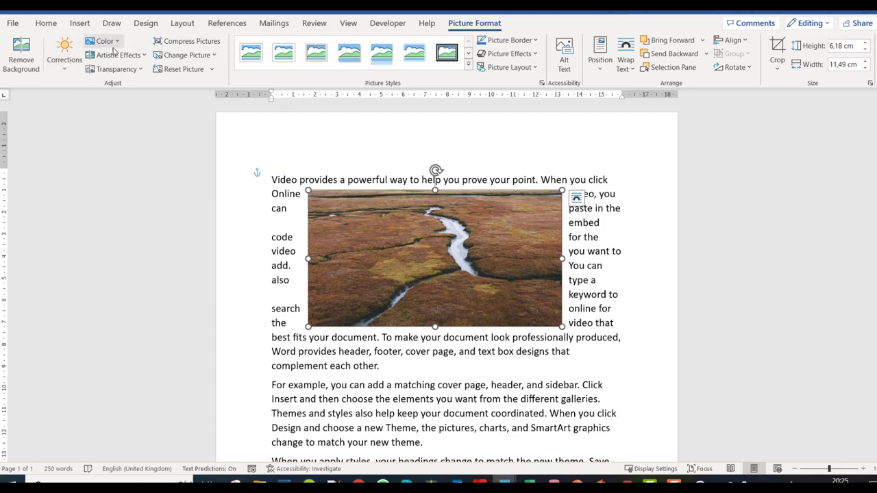
- Examine the picture corrections presets and the detailed picture formatting settings, leaving them closed
left_click(65, 71)
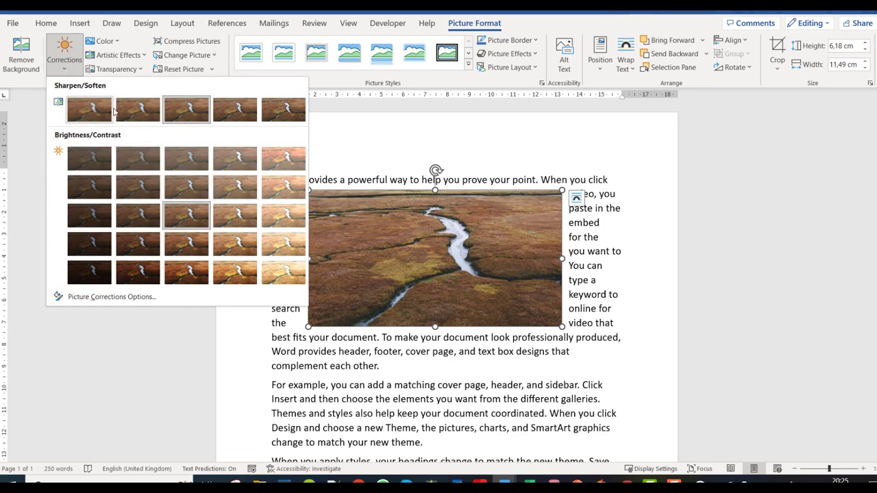
left_click(97, 297)
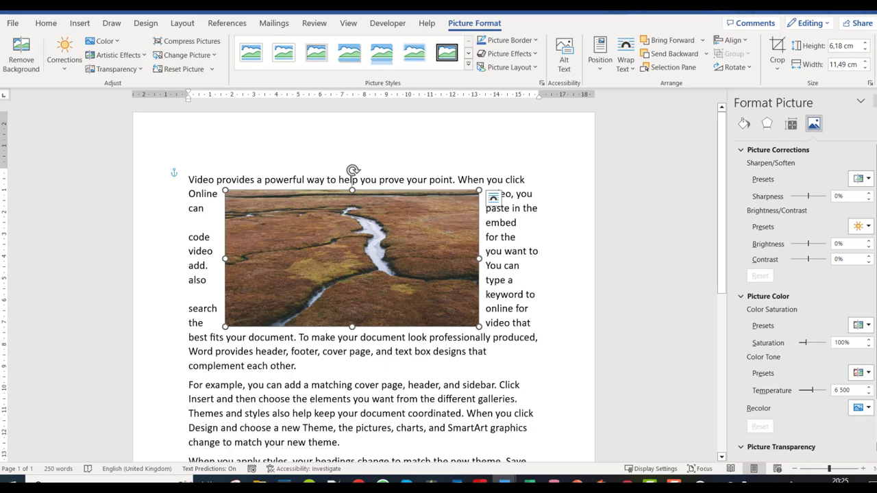
left_click(874, 102)
right_click(511, 171)
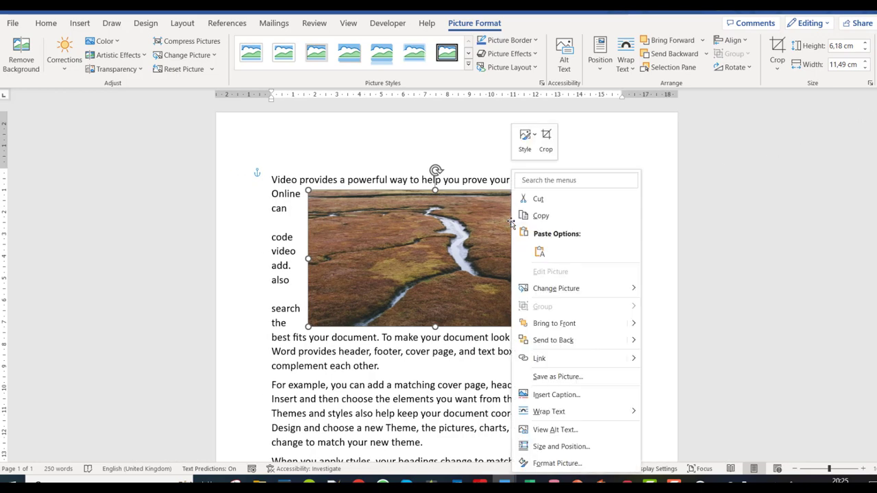
left_click(556, 463)
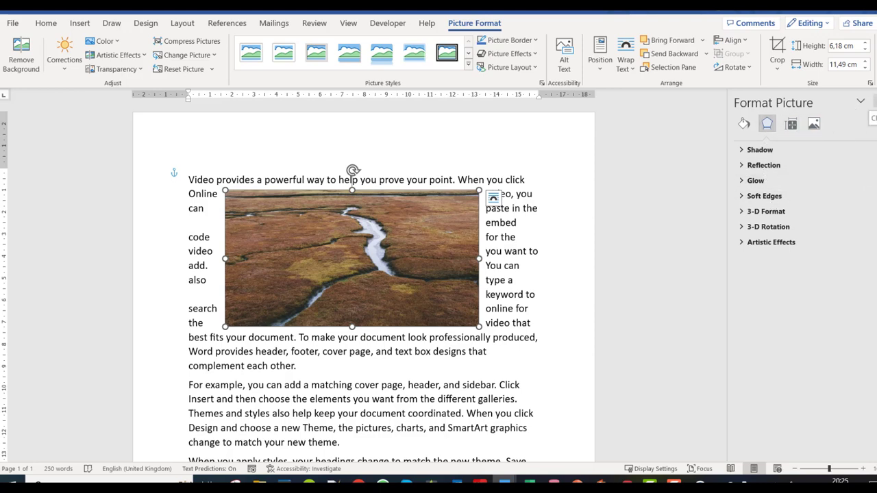
left_click(874, 102)
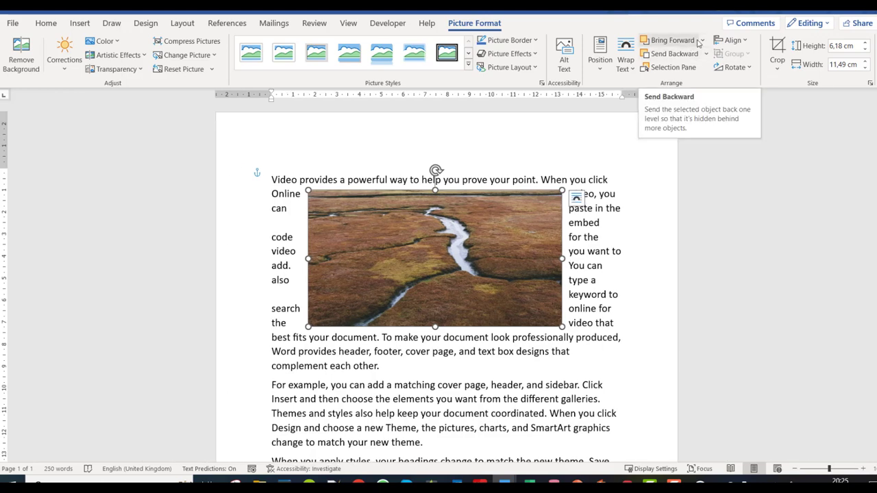
- Apply the Soften 50% correction and the Brightness +40% Contrast +20% preset to the river picture
left_click(68, 70)
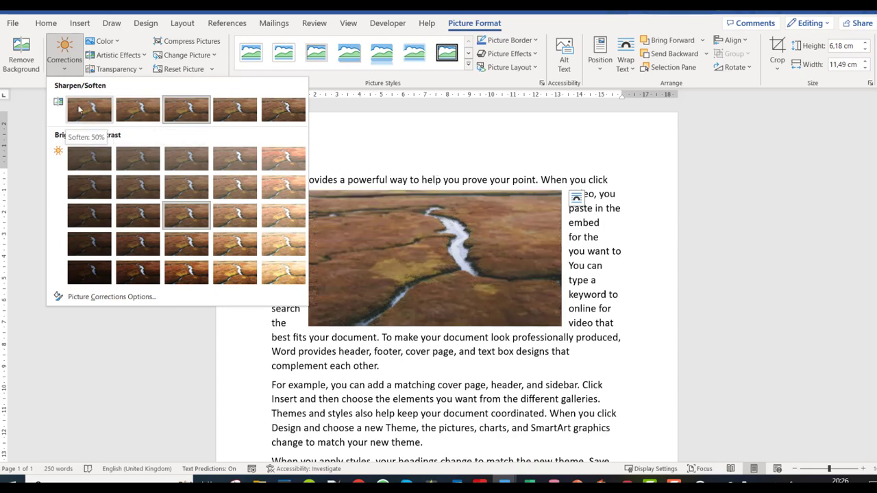
left_click(79, 110)
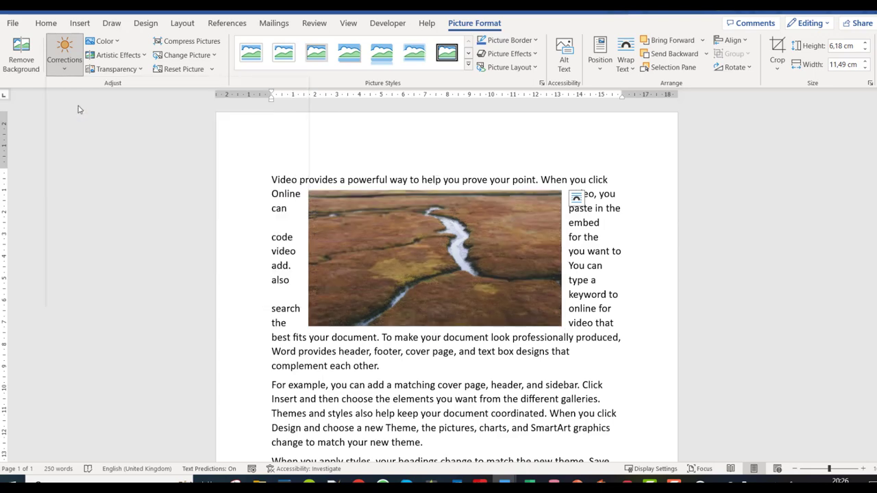
left_click(73, 70)
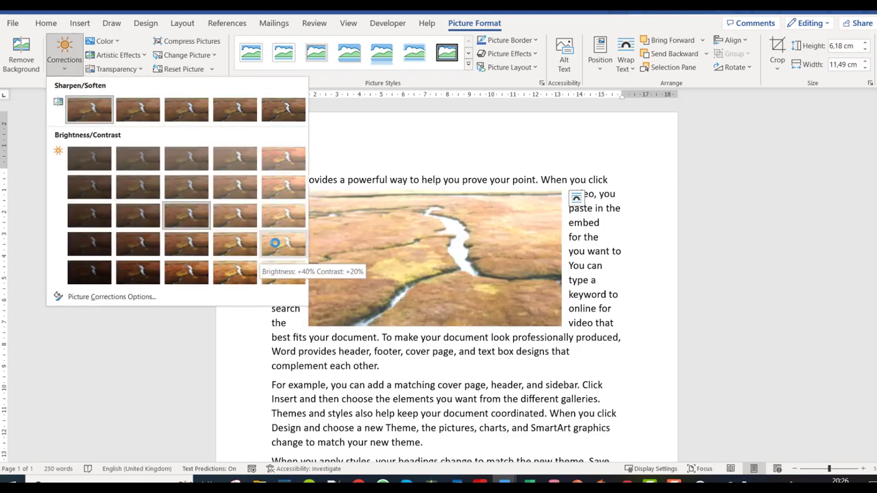
left_click(275, 243)
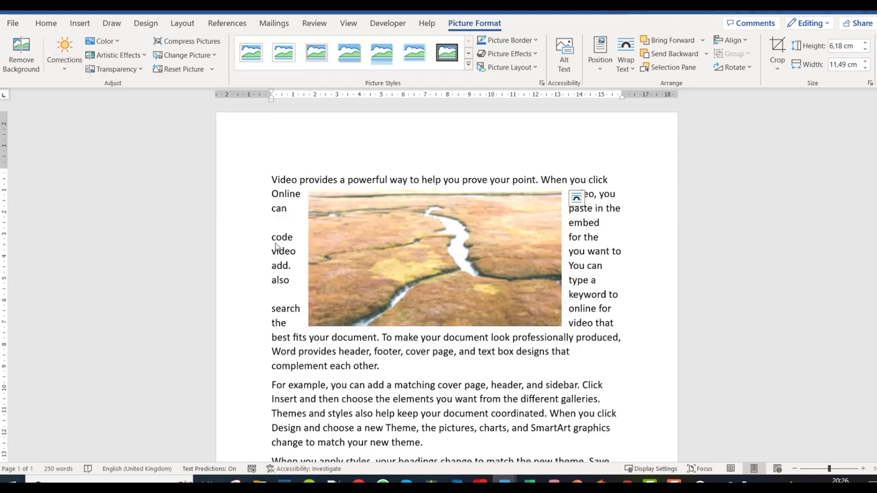
- Bring up the river picture's detailed correction settings and set its sharpness to 61%
right_click(418, 227)
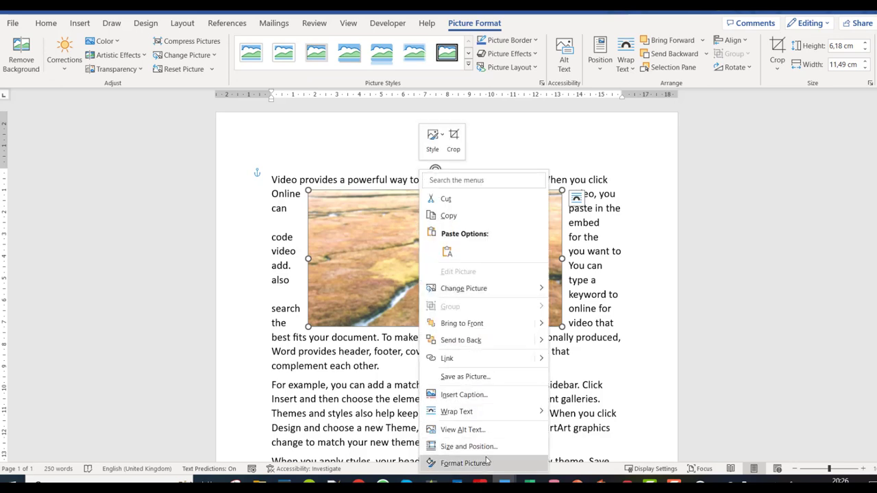
left_click(465, 463)
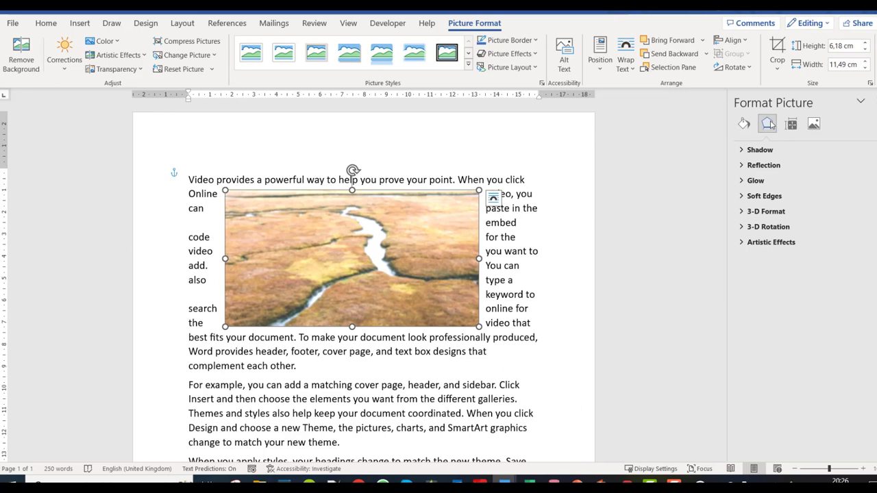
left_click(791, 124)
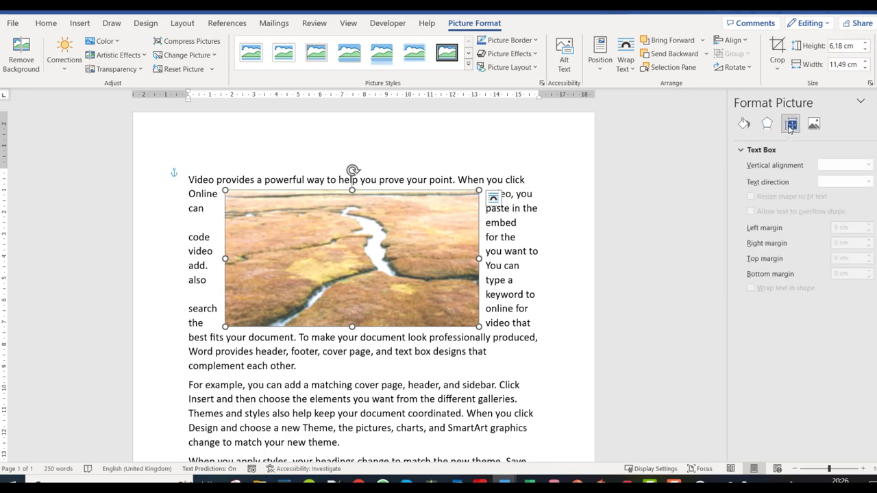
left_click(813, 124)
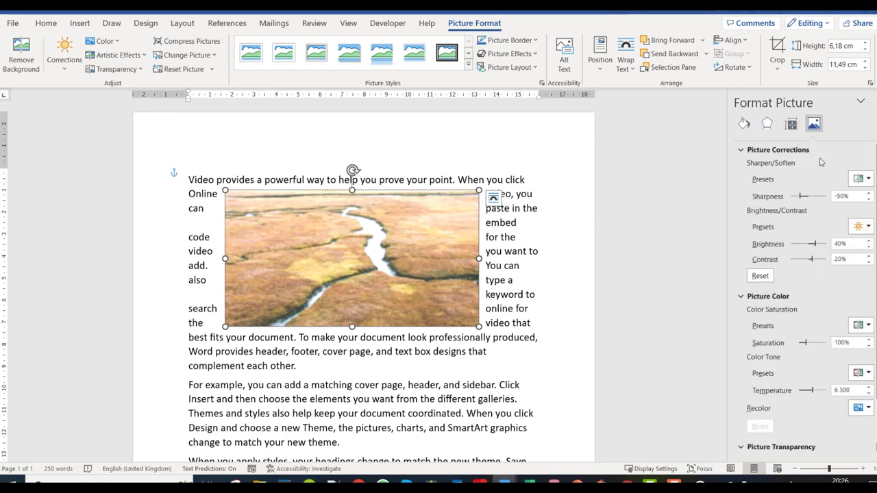
left_click(868, 179)
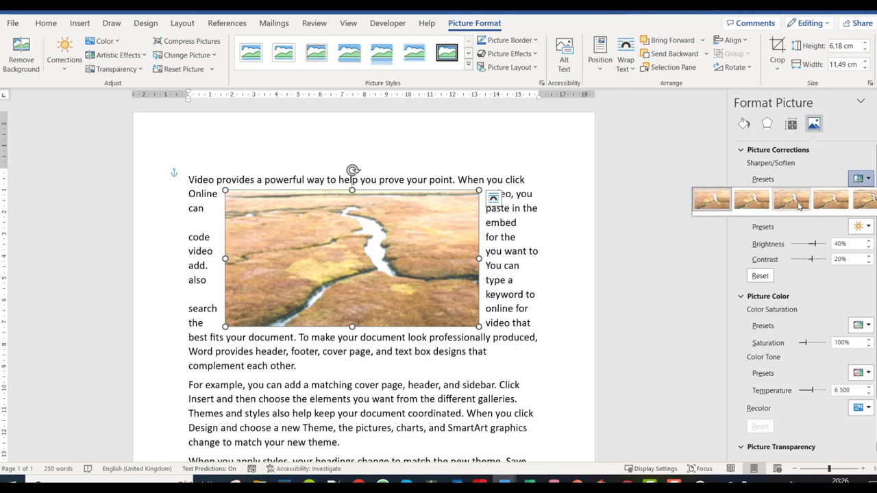
left_click(791, 200)
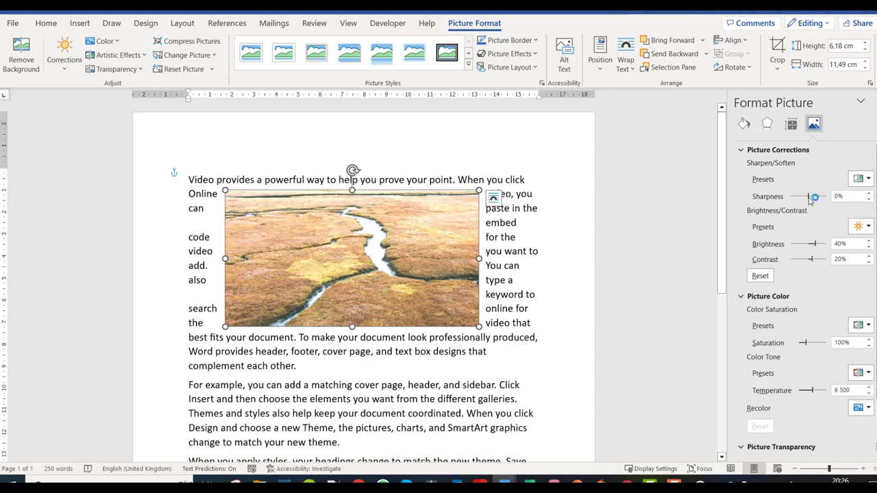
left_click_drag(808, 197, 817, 196)
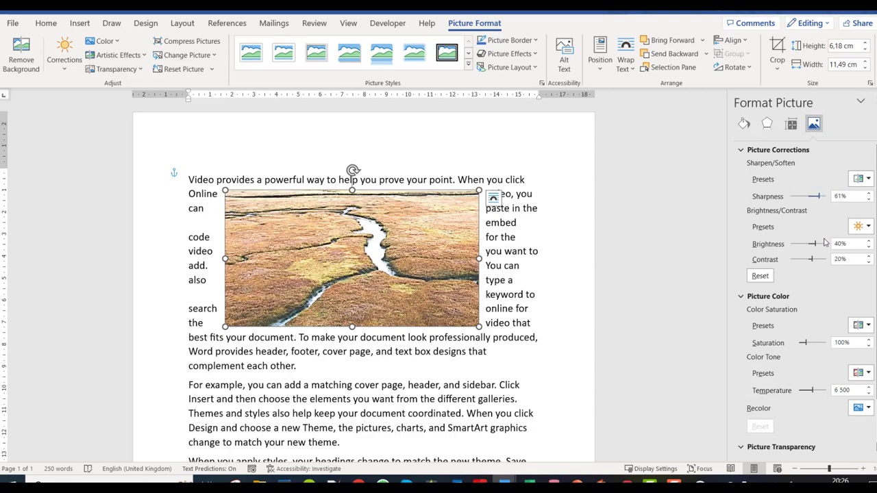
- Set the river picture's brightness to 31% and its contrast to 19%
left_click(869, 246)
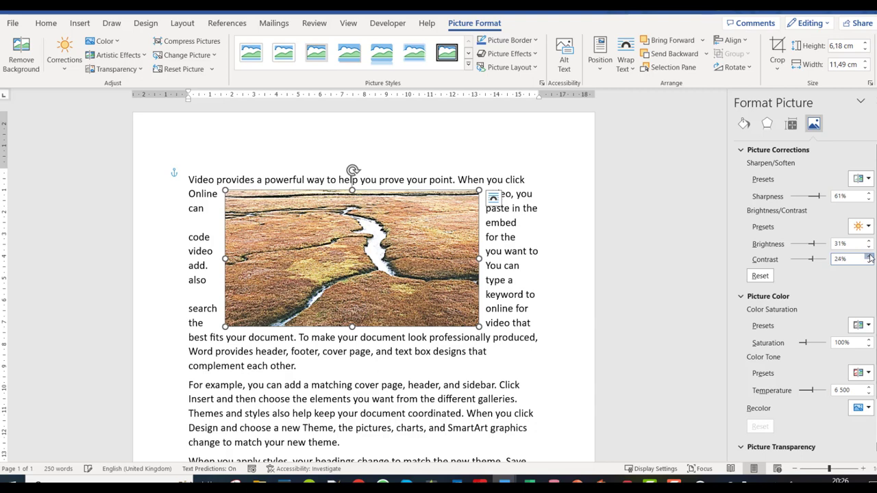
left_click(868, 256)
left_click(868, 256)
left_click(868, 256)
left_click(869, 262)
left_click(868, 262)
left_click(869, 262)
left_click(869, 262)
left_click(868, 262)
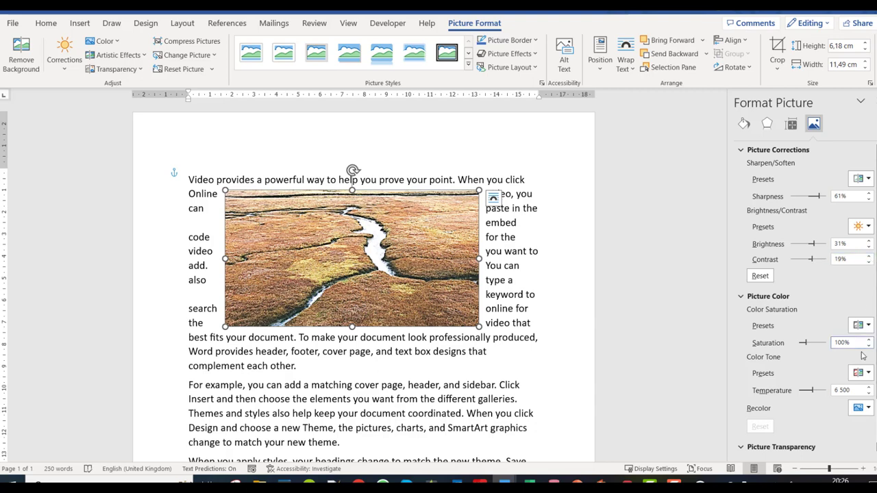
- Set the river picture's color saturation to 91%
left_click(867, 326)
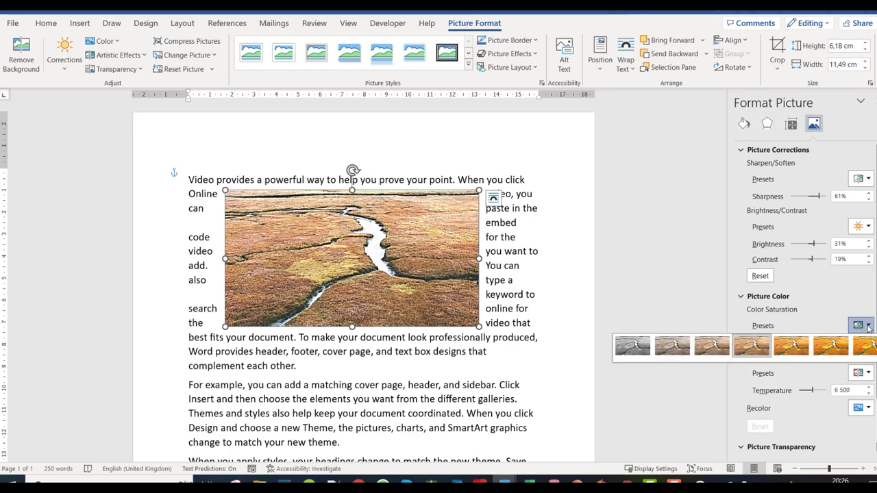
left_click(867, 326)
left_click(867, 341)
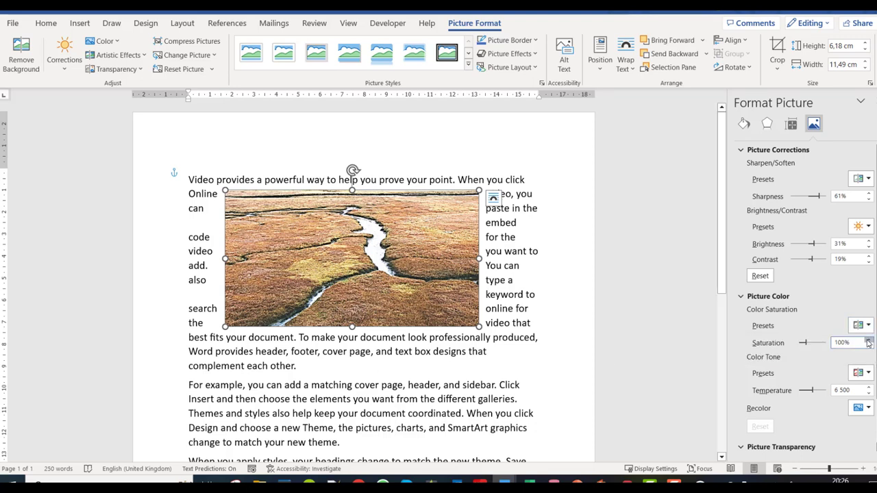
left_click(868, 340)
left_click(868, 340)
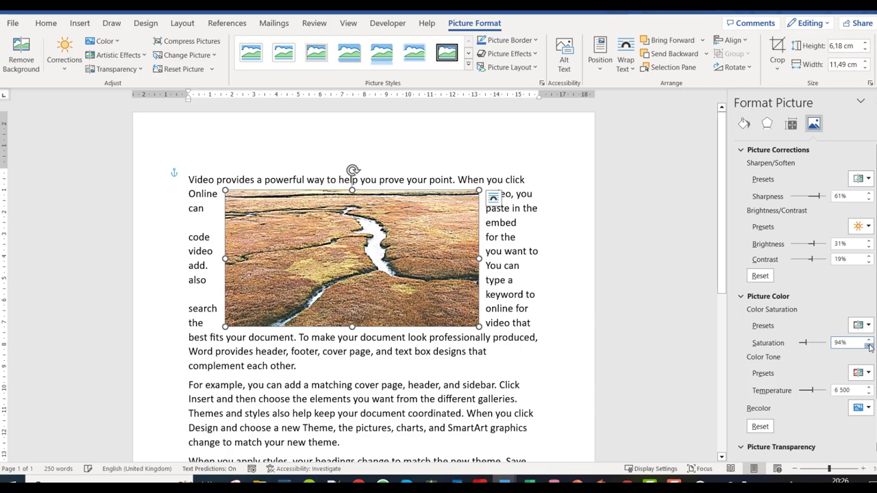
left_click(869, 346)
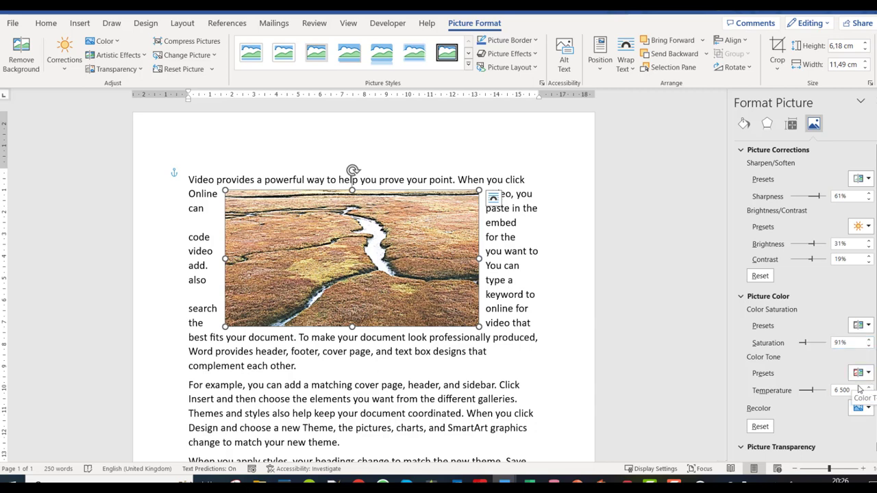
scroll(783, 370, "down", 2)
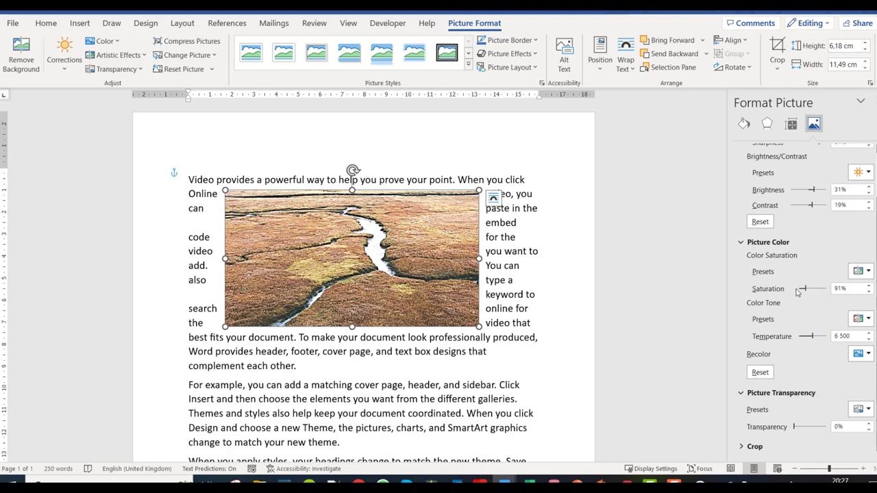
scroll(798, 291, "up", 2)
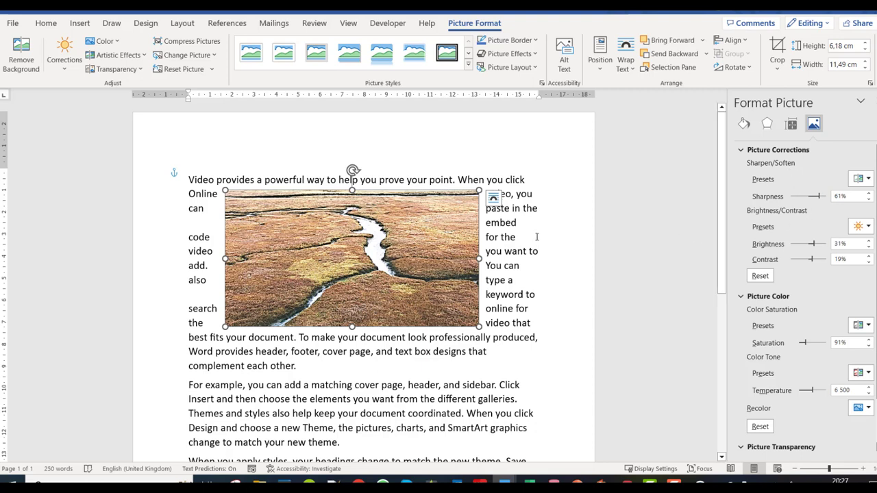
- Examine the picture effects, picture layout and picture border options for the river picture
left_click(534, 54)
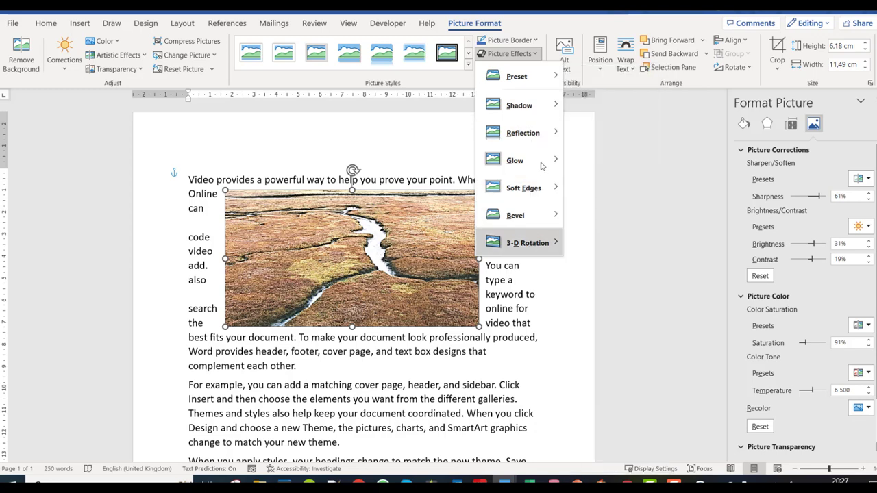
mouse_move(532, 243)
left_click(717, 116)
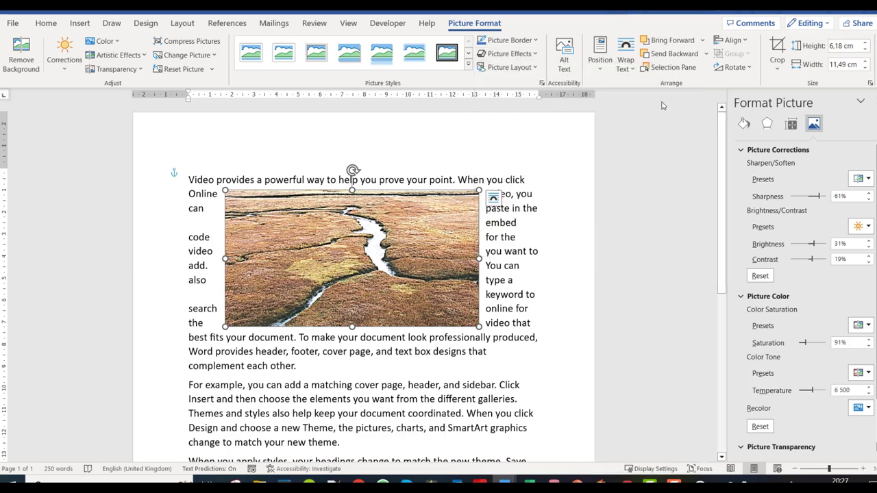
left_click(507, 67)
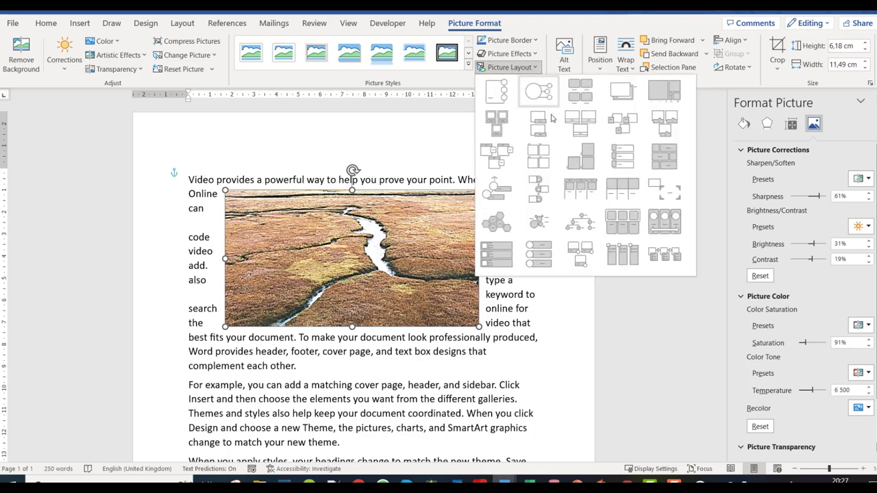
left_click(532, 52)
left_click(532, 54)
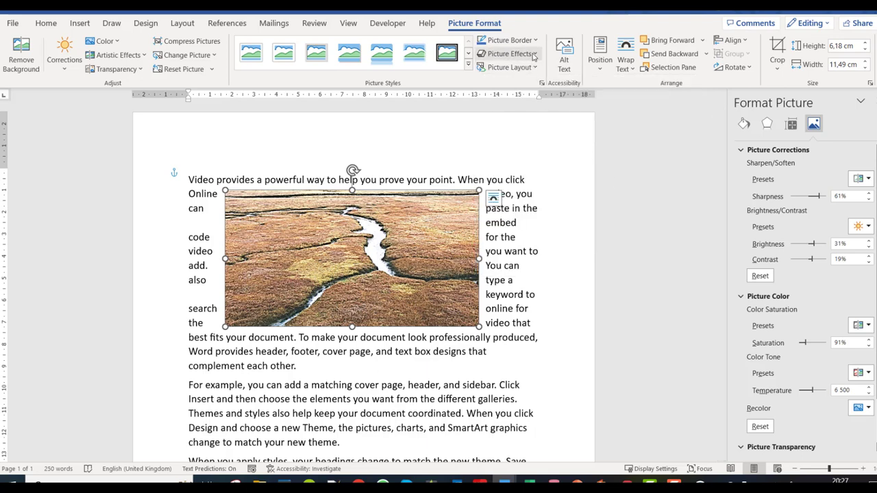
left_click(530, 42)
left_click(530, 43)
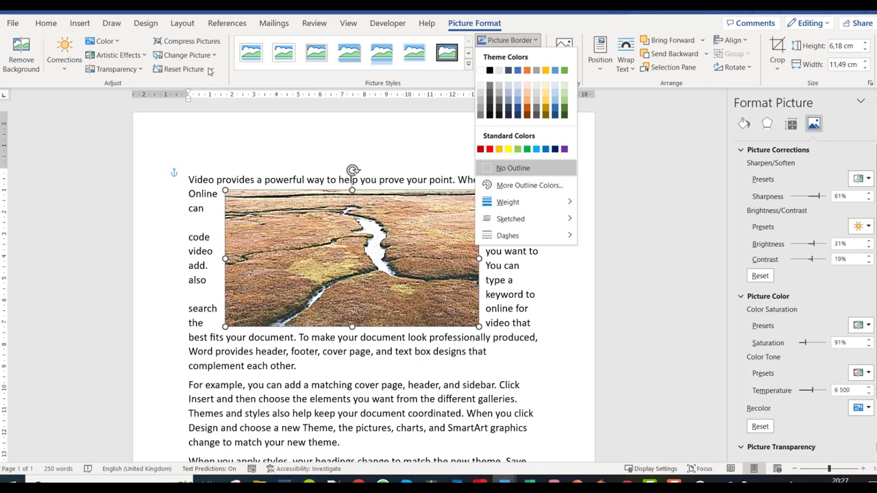
- Examine the river picture's transparency options and close its detailed formatting settings
left_click(141, 70)
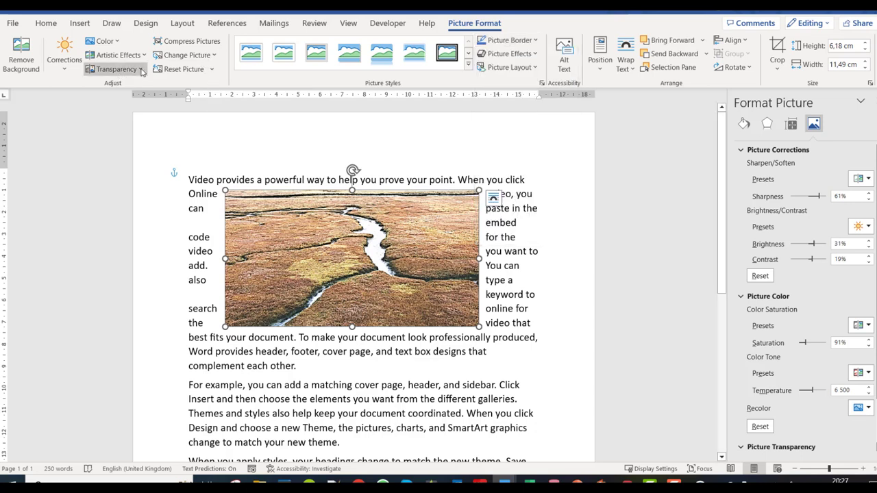
left_click(87, 178)
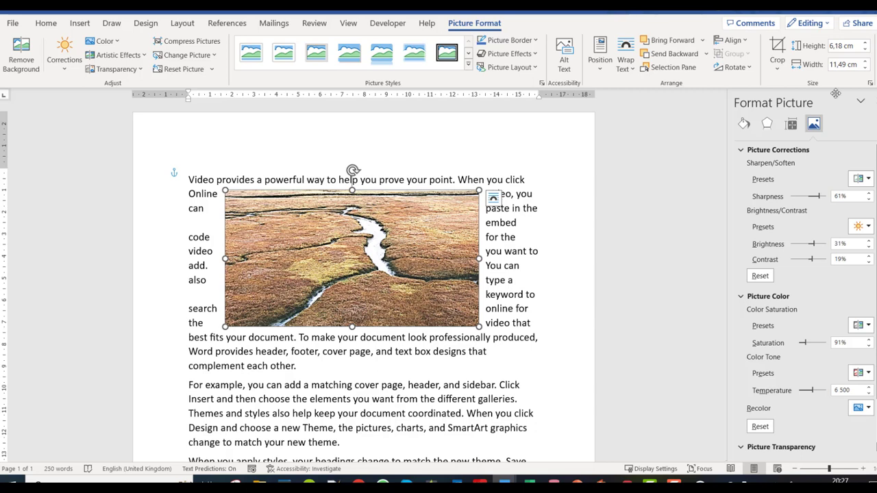
left_click(872, 101)
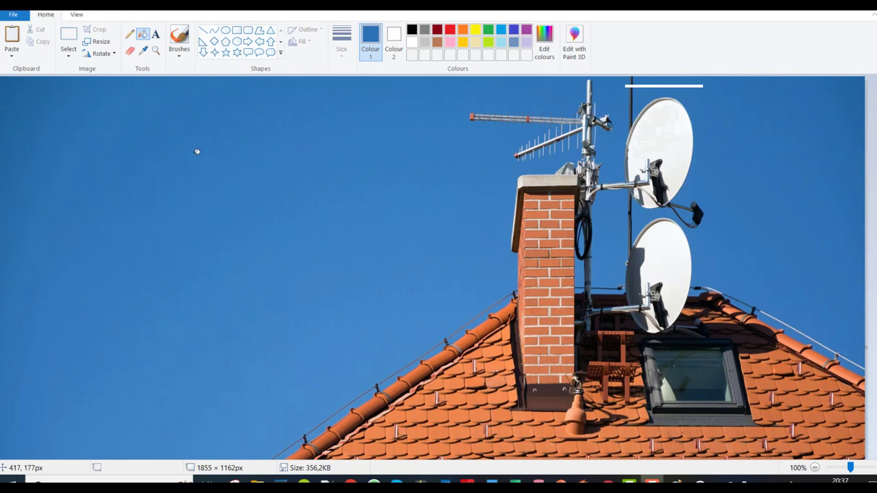
- In Paint, cut a rectangular area of about 164 × 259 px around the upper satellite dish out of the rooftop photo
left_click(71, 60)
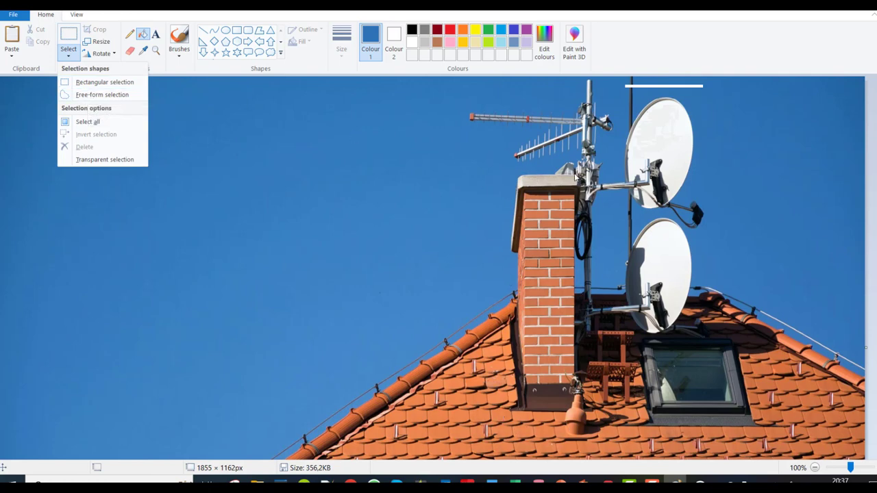
left_click(96, 82)
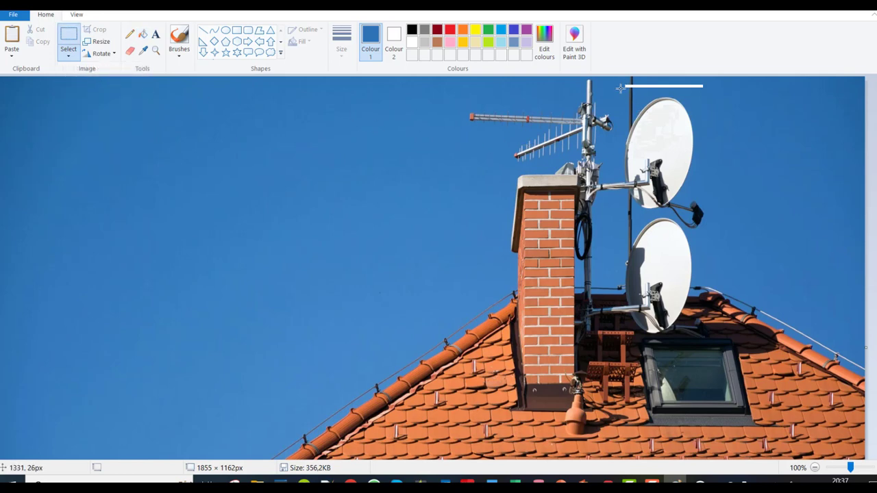
left_click_drag(621, 89, 696, 208)
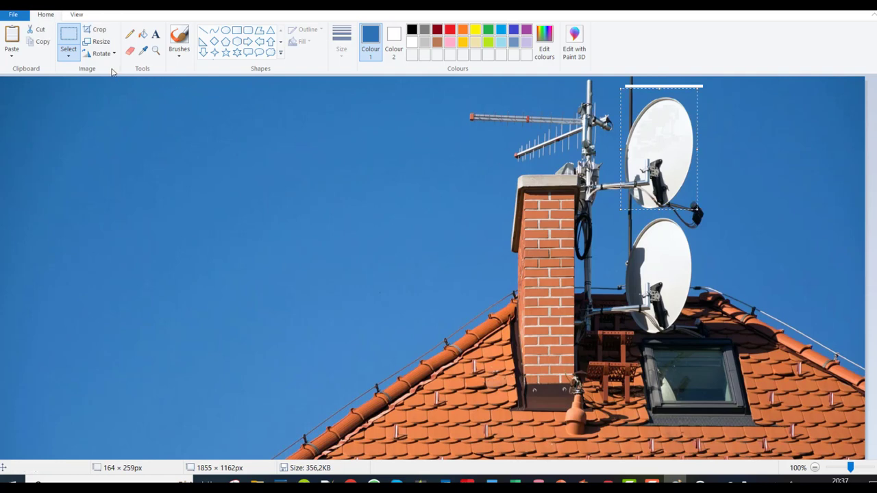
left_click(41, 31)
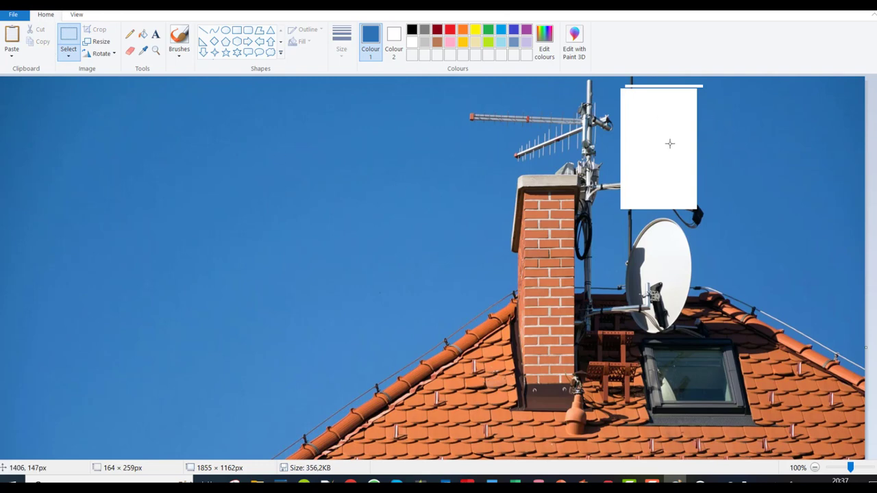
left_click(706, 117)
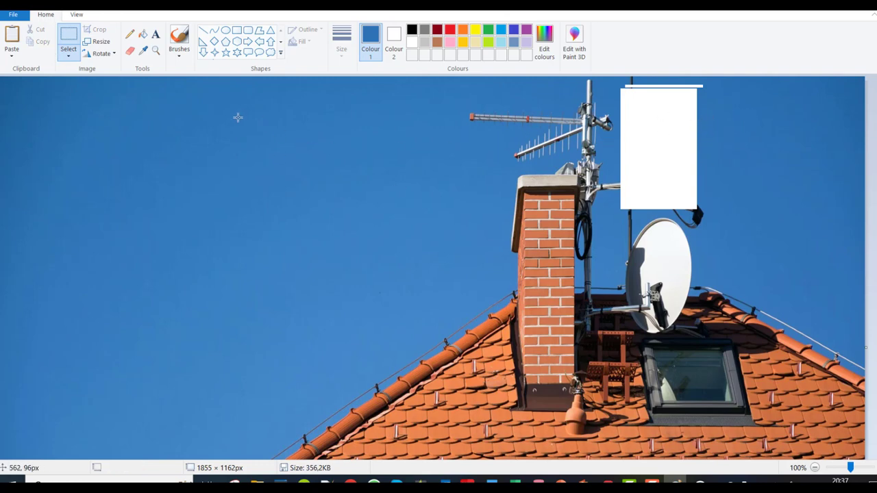
- Fill the white rectangle left by the removed upper dish with the sky's blue colour
left_click(144, 52)
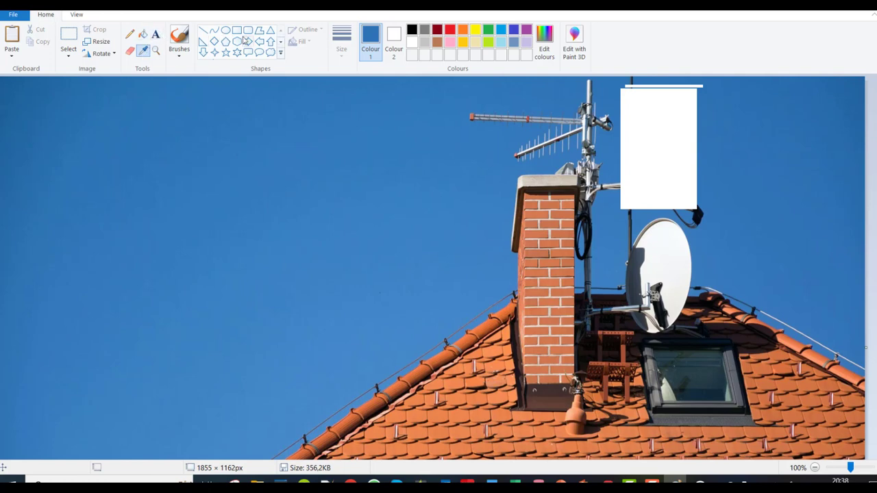
left_click(179, 55)
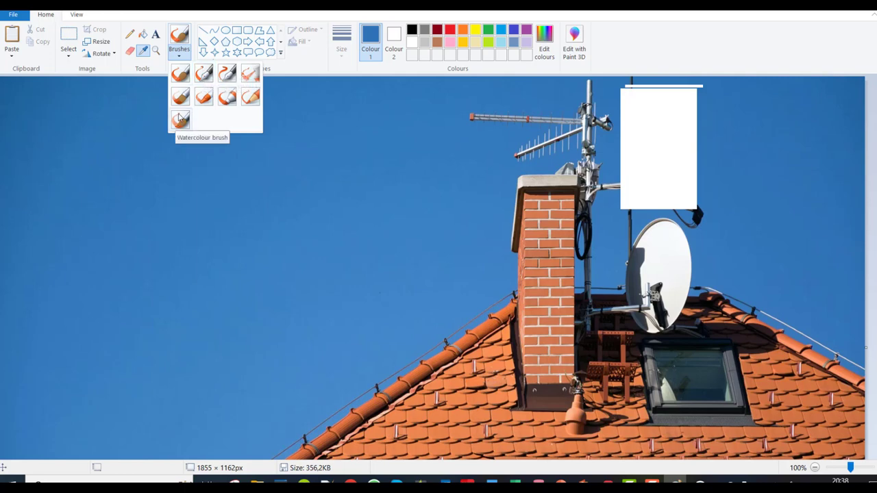
left_click(143, 36)
left_click(659, 105)
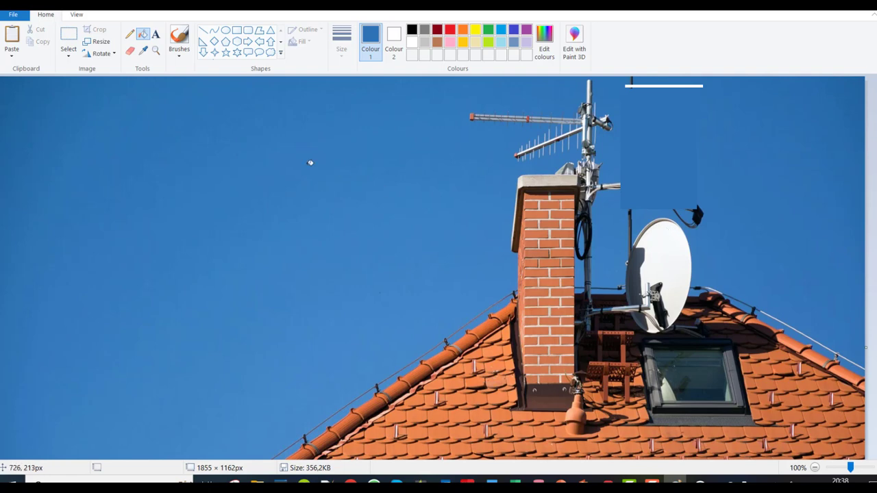
- Select a rectangle of about 161 × 280 px around the lower satellite dish and move it up into the removed dish's place
left_click(69, 54)
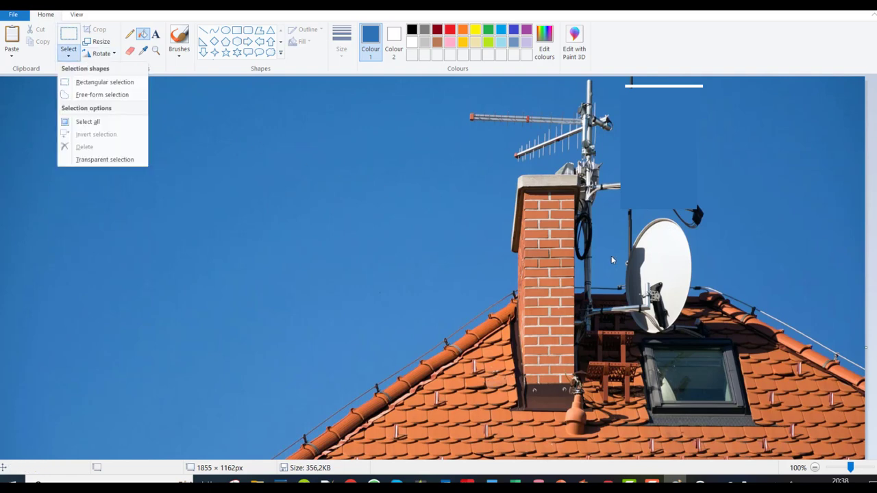
left_click(117, 83)
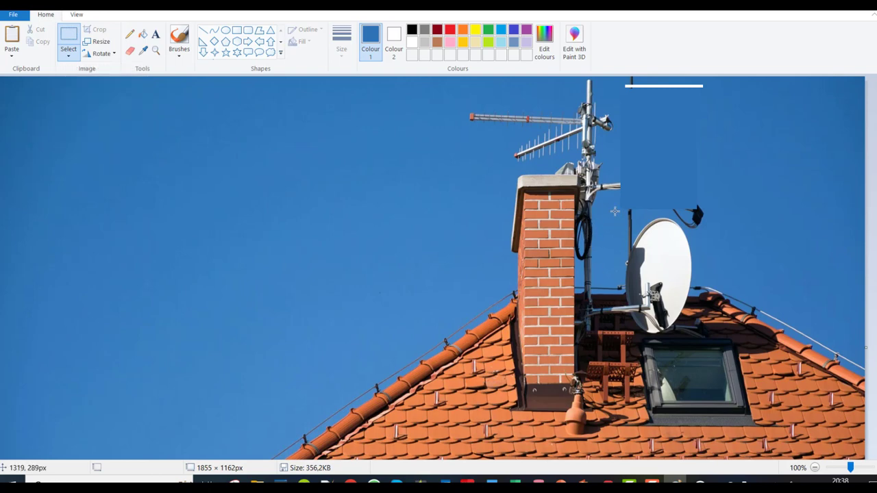
left_click_drag(616, 207, 691, 337)
left_click_drag(668, 260, 670, 136)
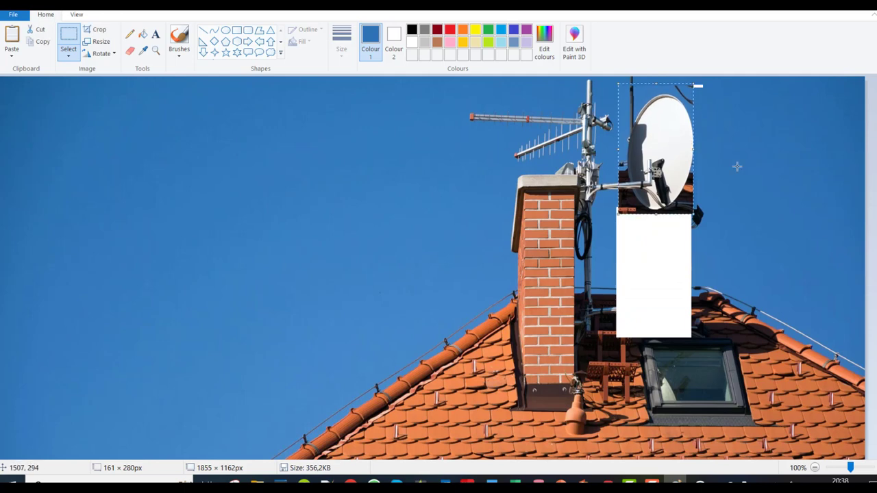
left_click(716, 234)
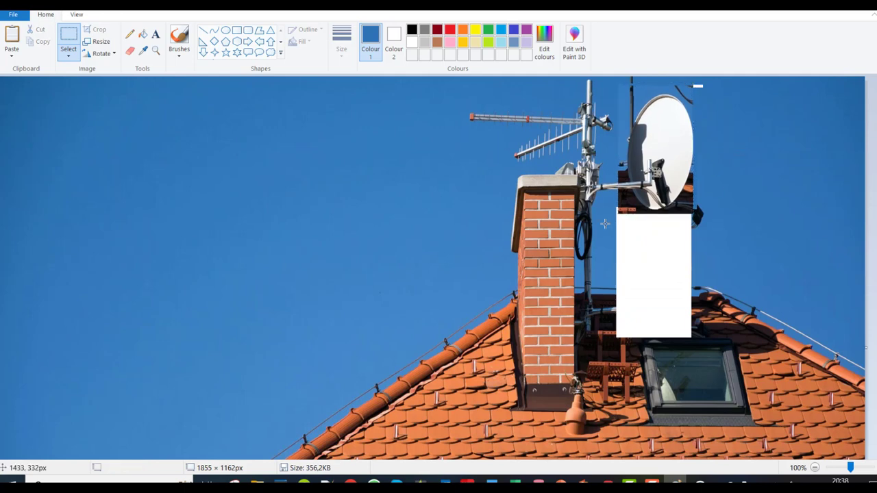
- Fill the white rectangle below the moved dish with a sky blue sampled from the photo
left_click(143, 51)
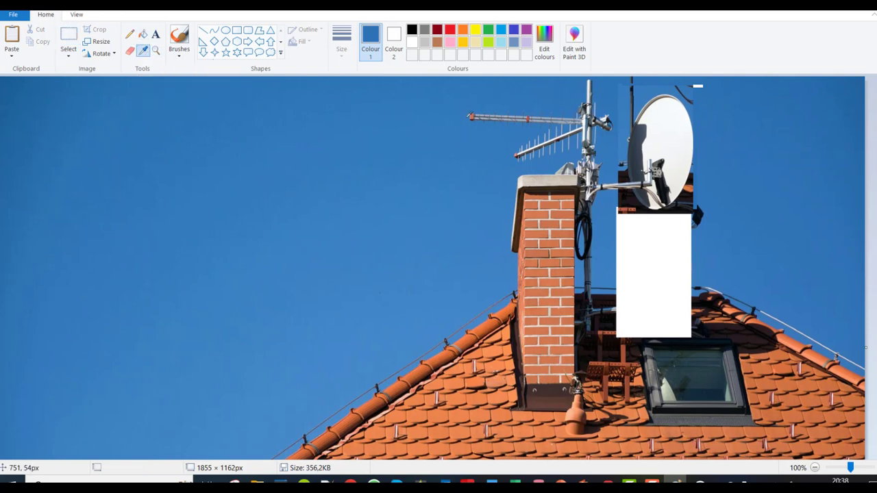
left_click(707, 234)
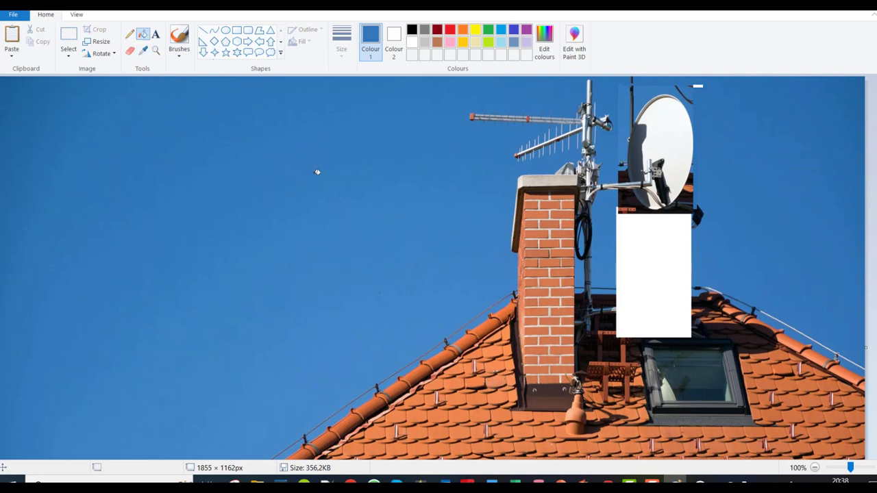
left_click(649, 248)
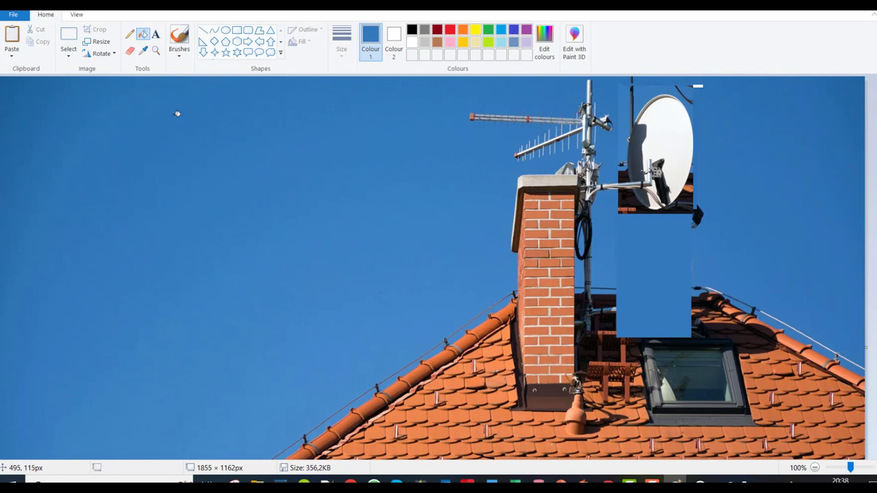
- Try picking an orange from the roof tiles and selecting the lower part of the blue patch, about 178 × 98 px
left_click(143, 50)
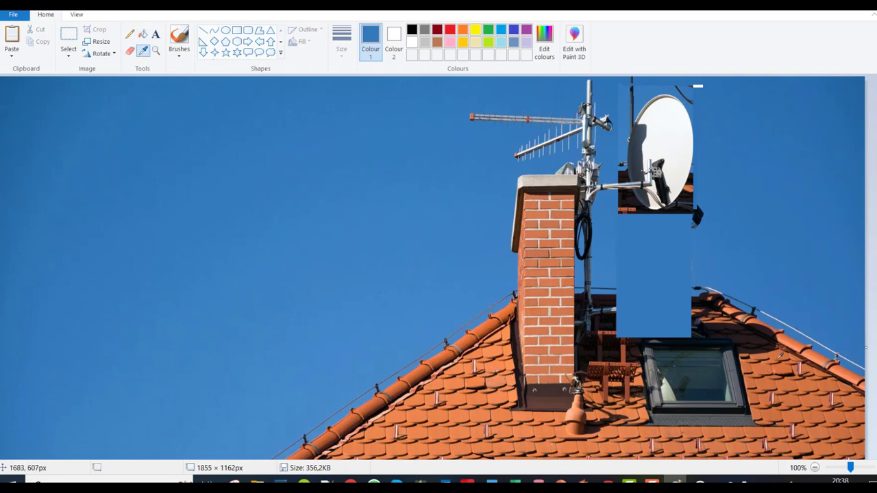
left_click(772, 365)
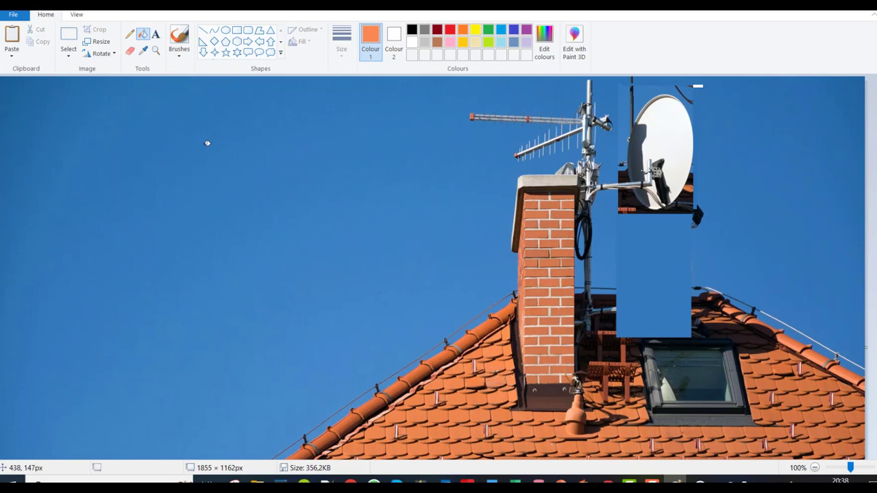
left_click(68, 55)
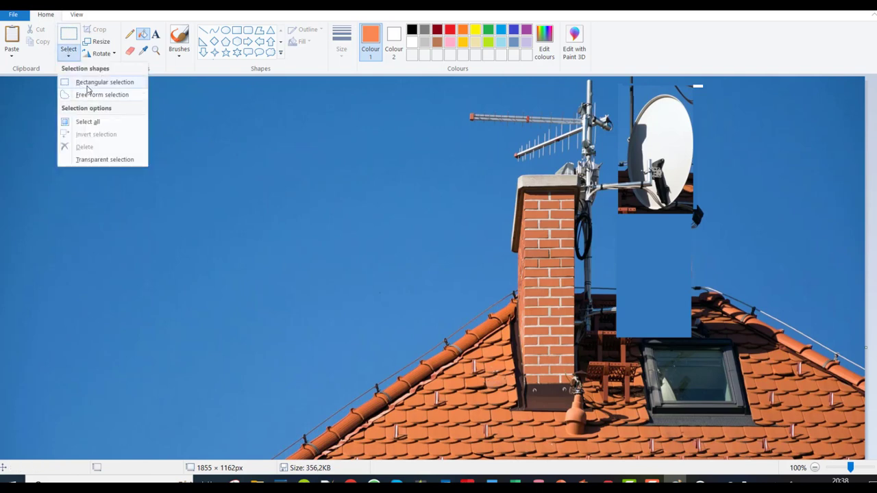
left_click(82, 85)
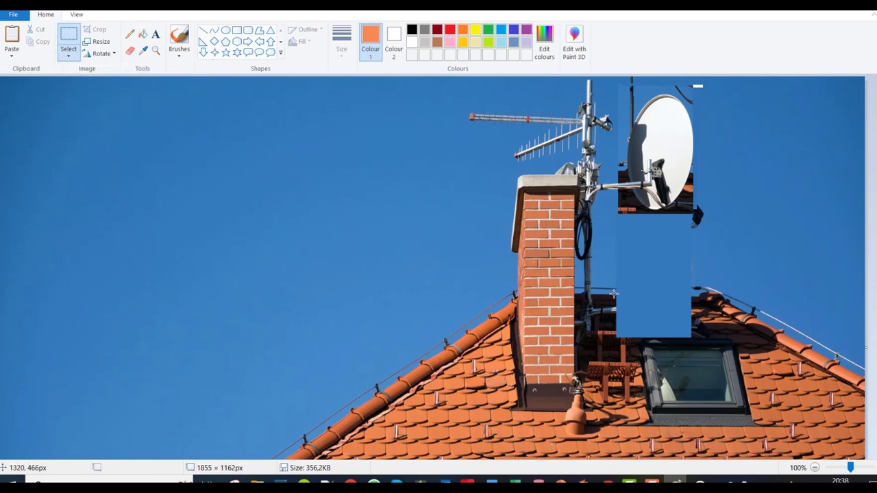
left_click_drag(615, 294, 696, 338)
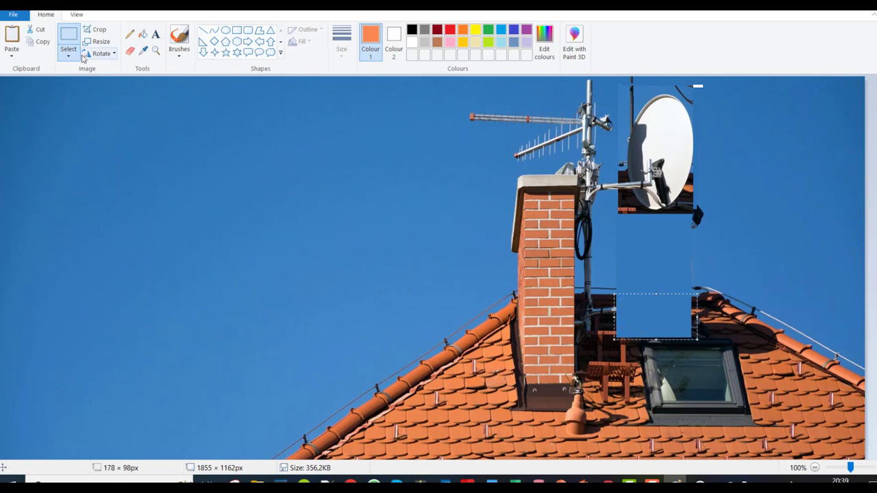
left_click(143, 52)
left_click(476, 371)
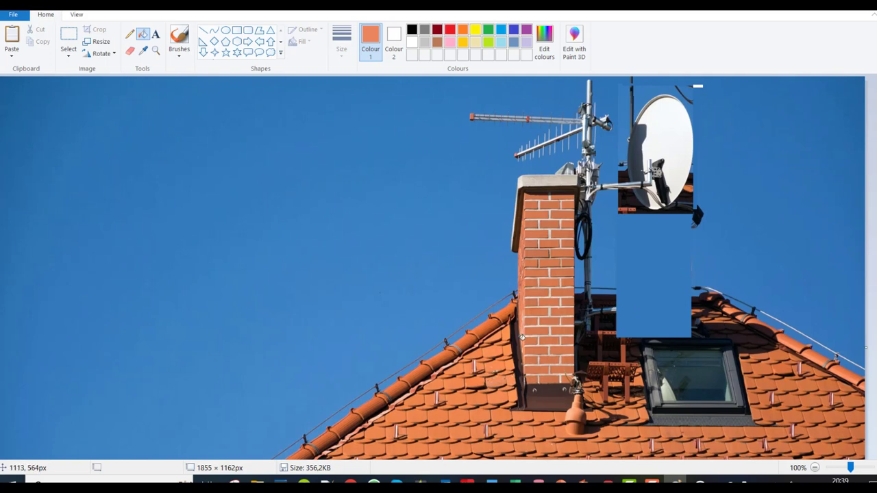
- Sample a dark brown from the roof tiles beside the skylight and fill the blue rectangle below the dish with it
left_click(145, 52)
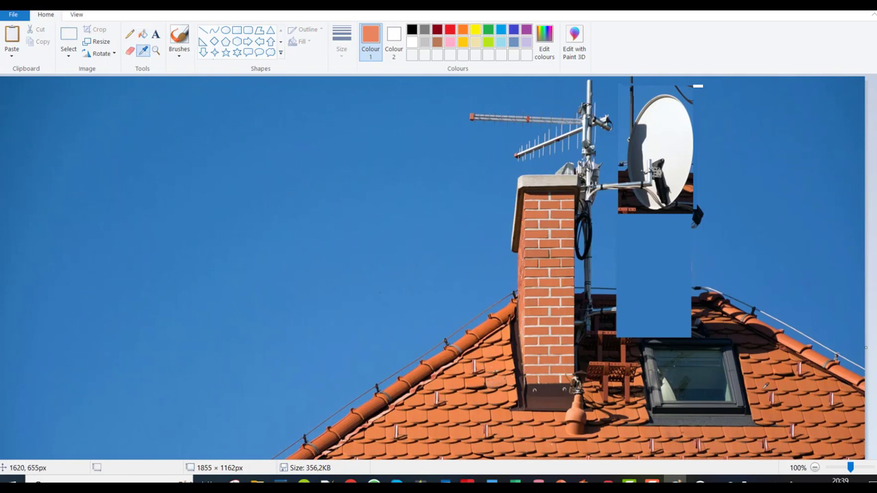
left_click(764, 372)
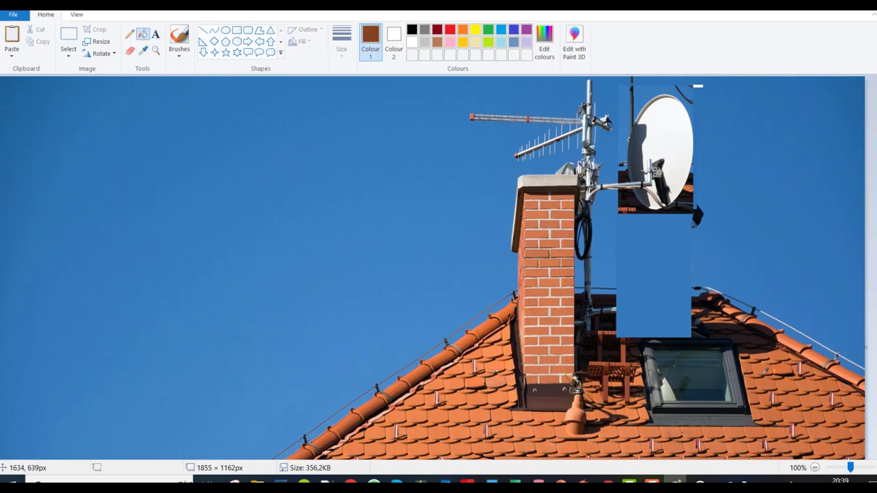
left_click(629, 308)
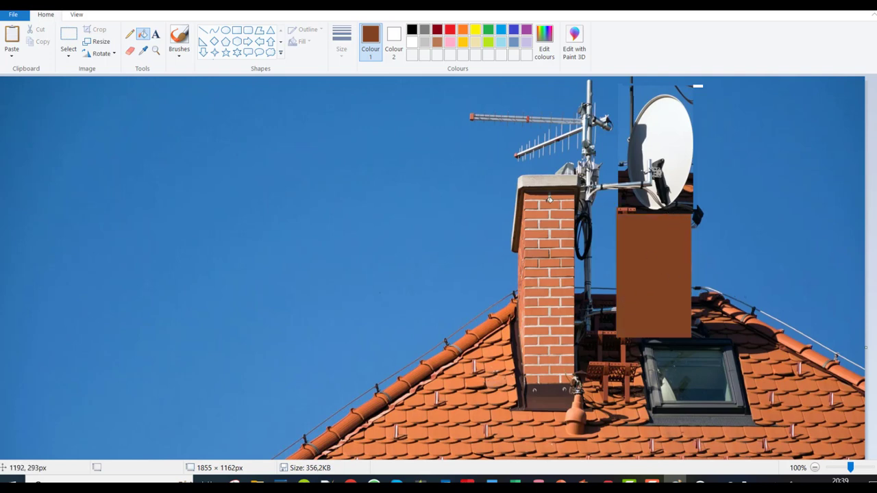
- Select a rectangle of about 157 × 510 px around the brick chimney and move it to the roof's right side, past the skylight
left_click(68, 55)
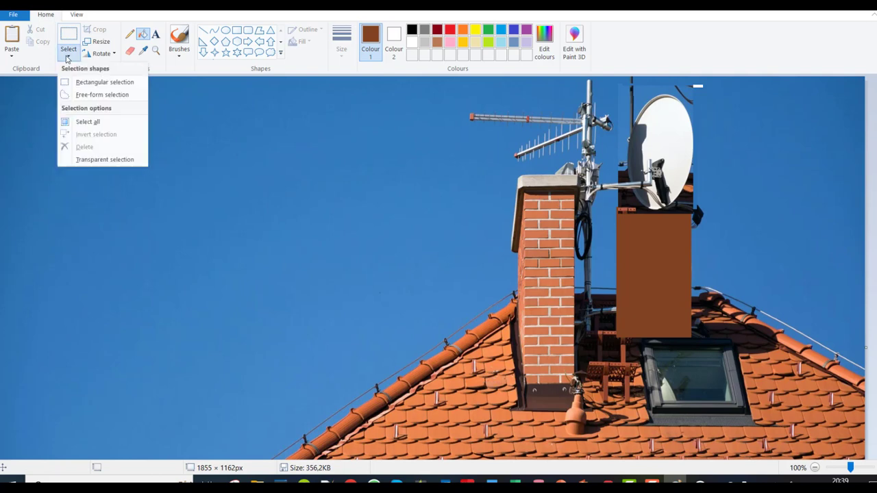
left_click(87, 82)
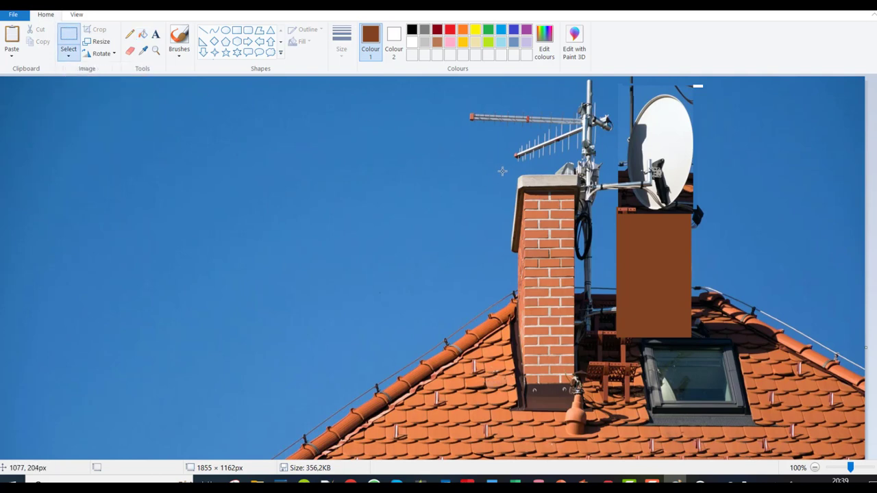
left_click_drag(514, 173, 581, 409)
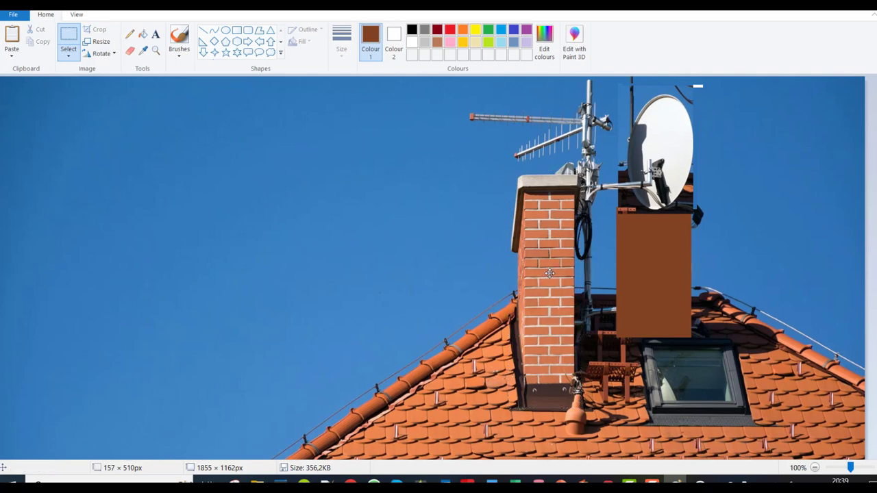
left_click_drag(549, 272, 791, 230)
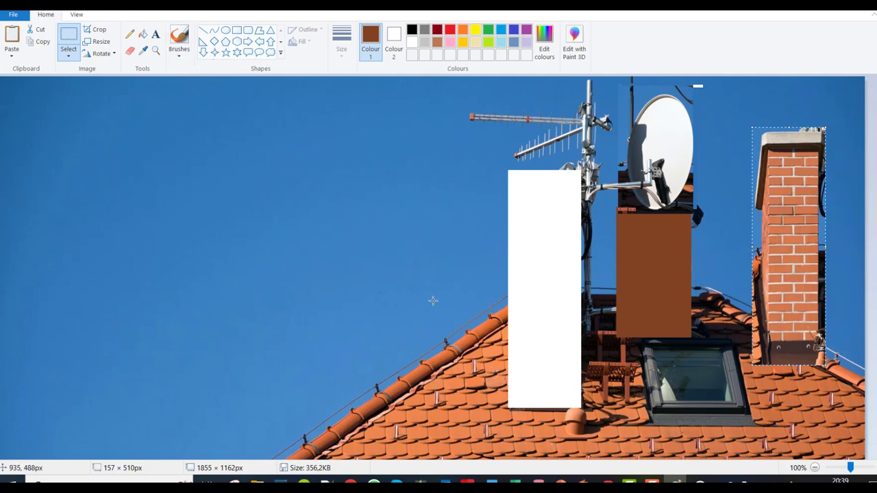
left_click(264, 253)
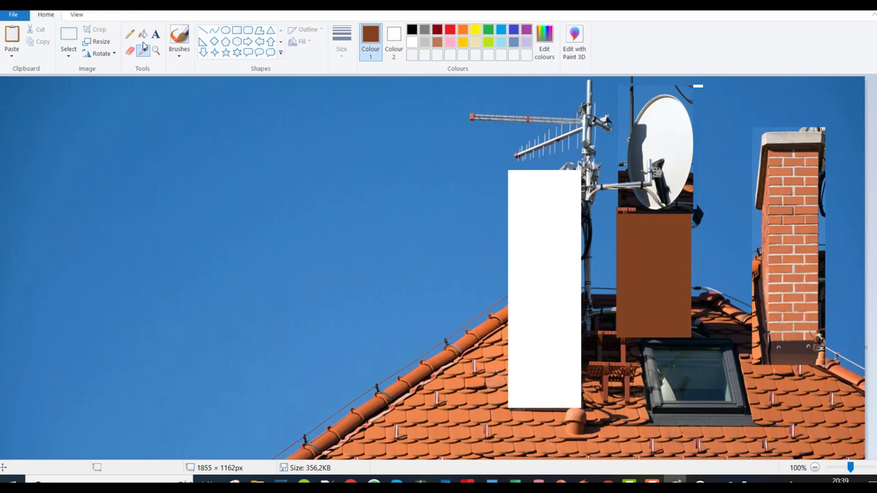
- Scribble thin brown strokes with the standard brush across the white rectangle at the height of the roof's edge
left_click(178, 59)
left_click(180, 73)
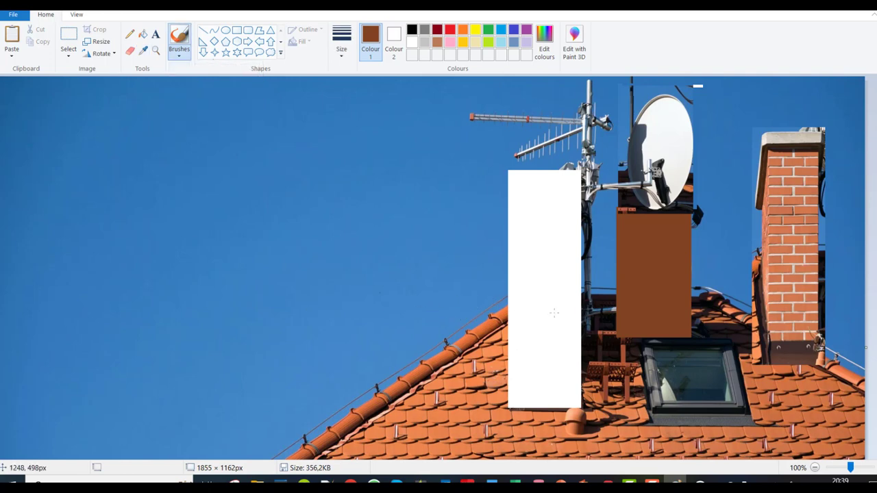
mouse_move(539, 303)
left_mouse_down()
mouse_move(543, 316)
mouse_move(566, 296)
mouse_move(500, 316)
mouse_move(526, 296)
left_mouse_up()
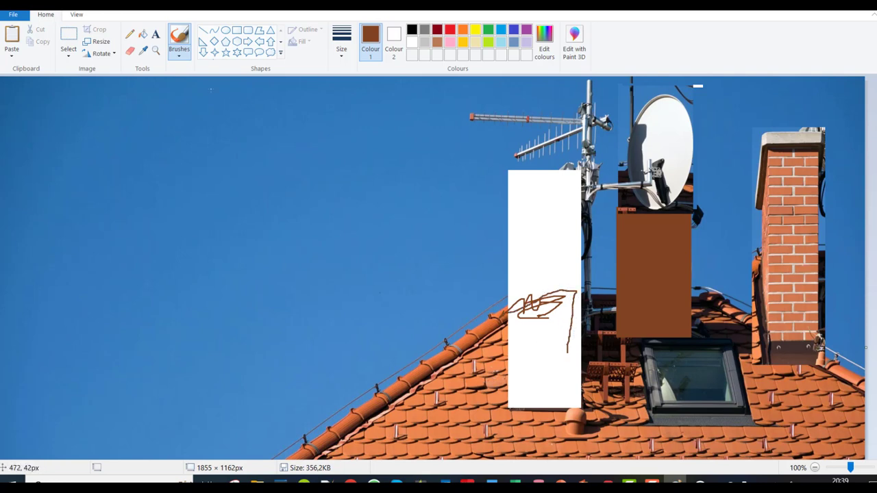
- Paint a thick brown frame with the oil brush around the lower half of the white rectangle, undoing stray strokes
left_click(179, 55)
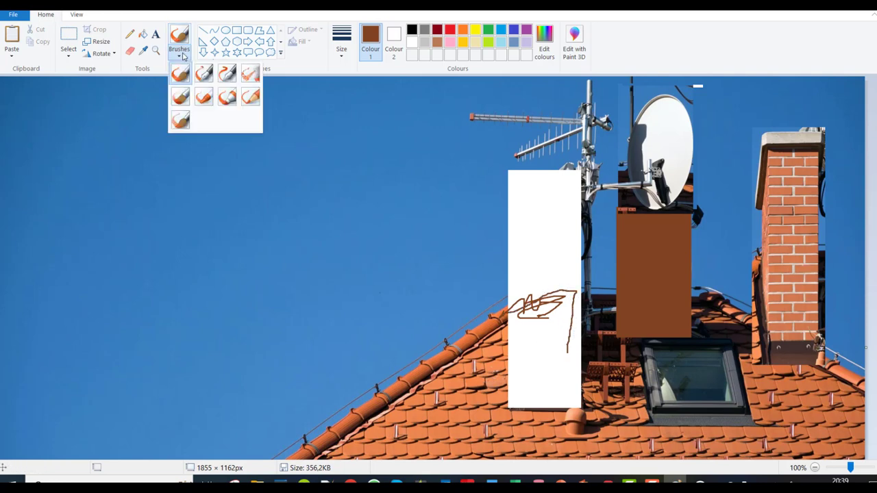
left_click(180, 100)
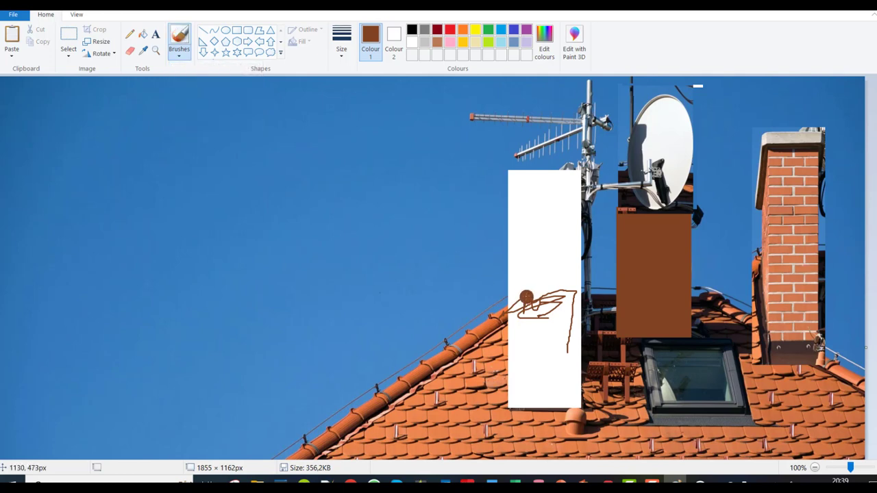
mouse_move(518, 300)
left_mouse_down()
mouse_move(514, 312)
mouse_move(566, 296)
mouse_move(529, 311)
mouse_move(510, 399)
mouse_move(561, 401)
mouse_move(573, 366)
mouse_move(574, 296)
left_mouse_up()
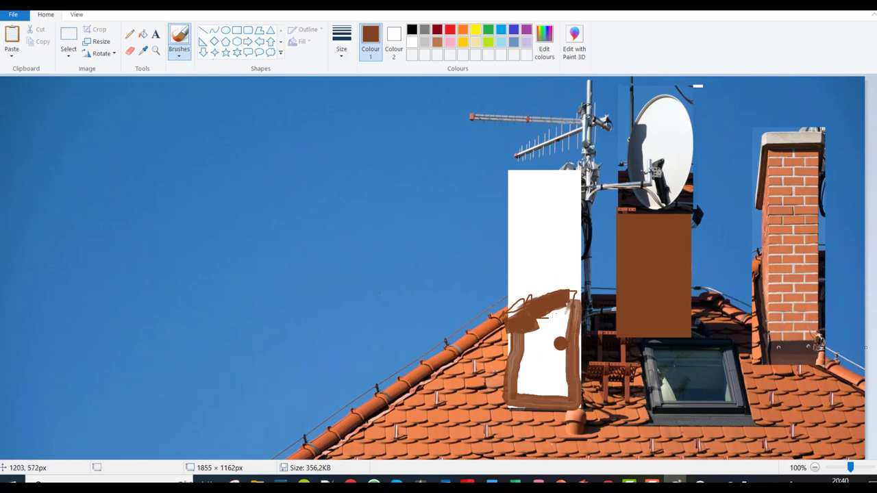
key("ctrl+z")
mouse_move(541, 345)
left_mouse_down()
mouse_move(502, 299)
mouse_move(568, 301)
mouse_move(564, 404)
mouse_move(510, 404)
mouse_move(525, 328)
left_mouse_up()
left_click(526, 283)
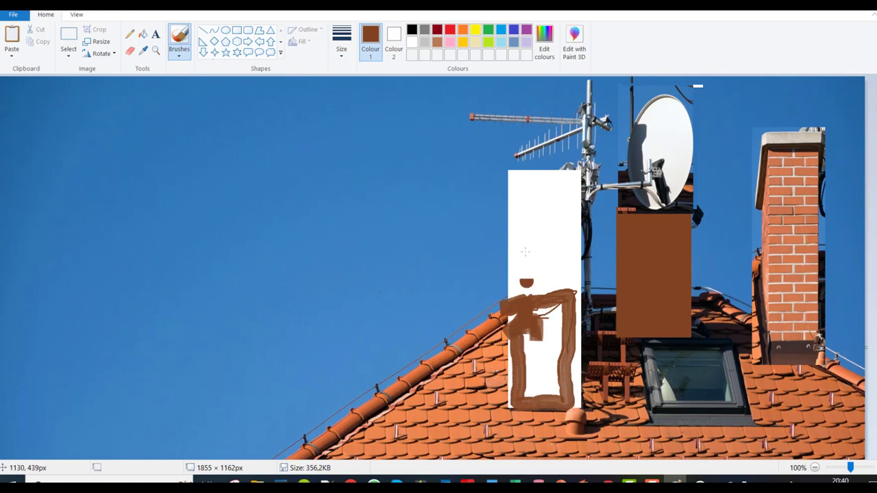
key("ctrl+z")
- Select a rectangular part of the satellite dish and enlarge it to 210 × 258 px over the dish and brown patch
left_click(66, 56)
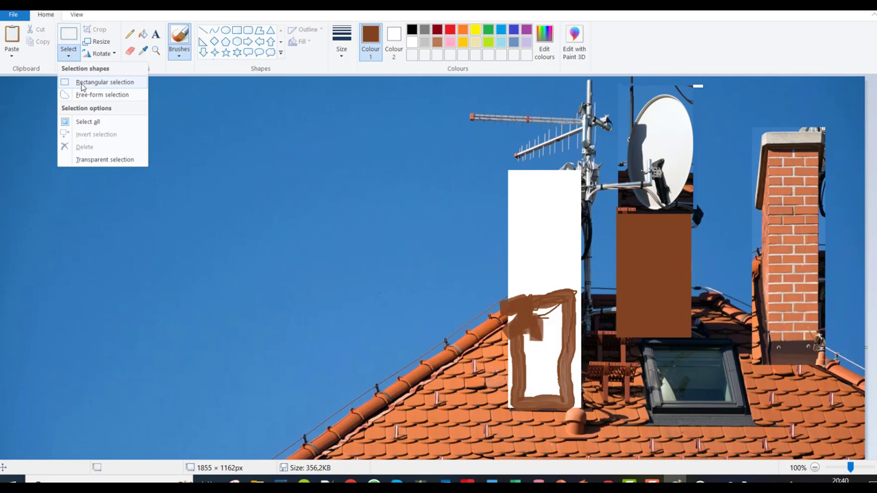
left_click(81, 86)
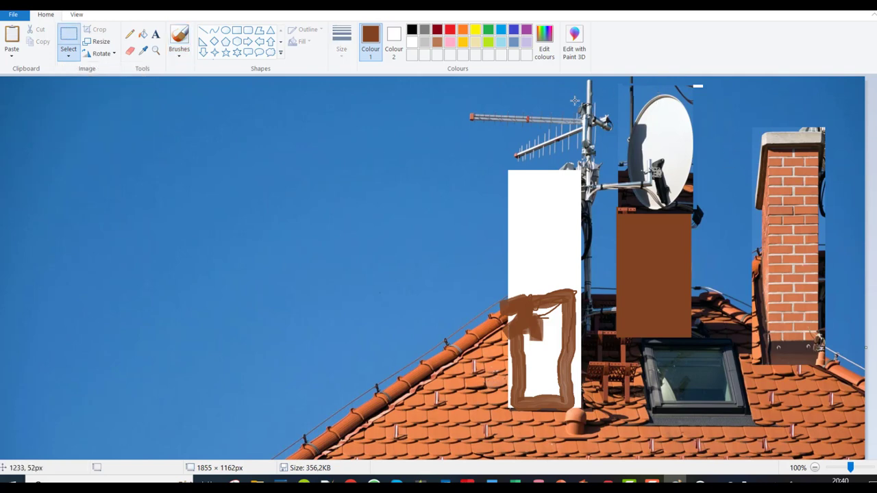
left_click_drag(662, 150, 724, 272)
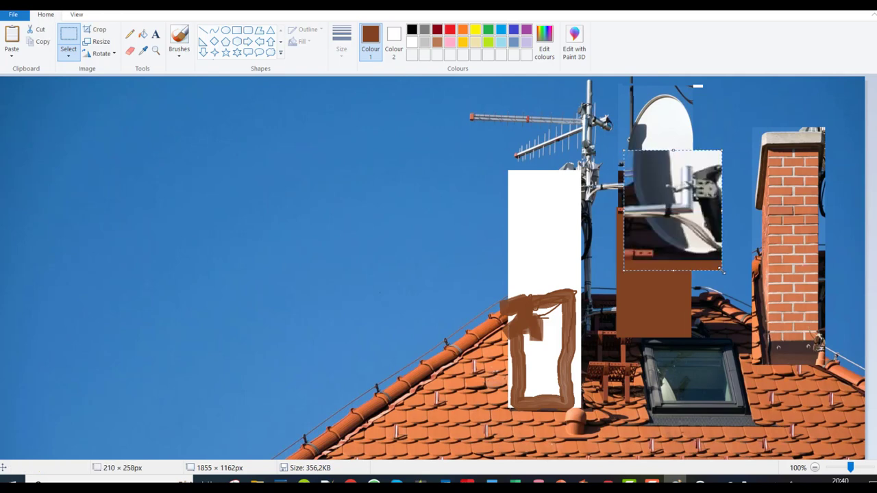
left_click(785, 187)
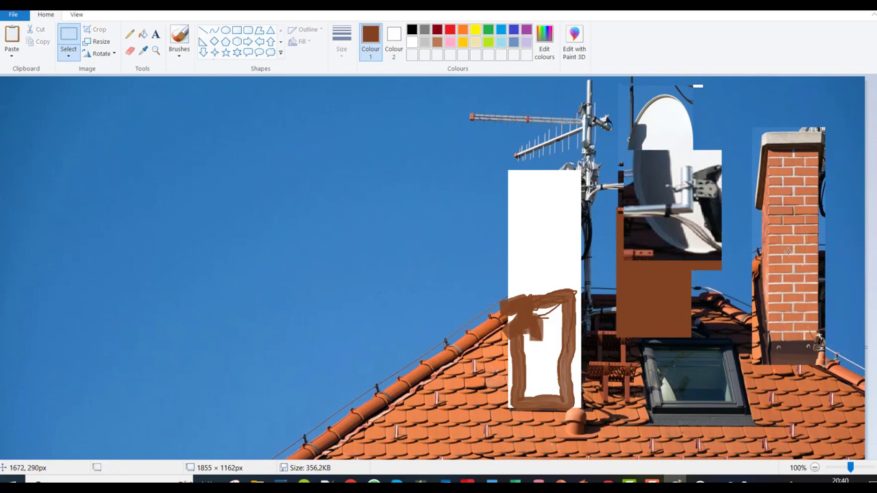